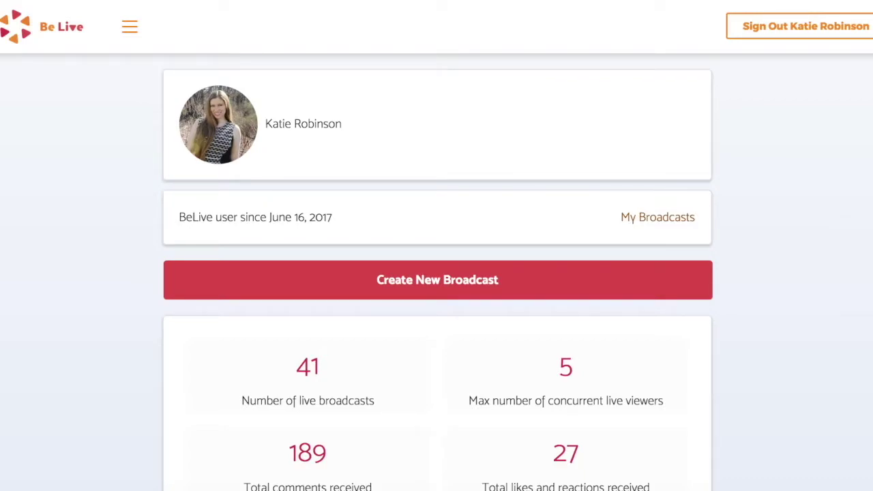
# - Create a new broadcast and select Talk Show as its broadcasting mode
pyautogui.scroll(-2, 437, 273)
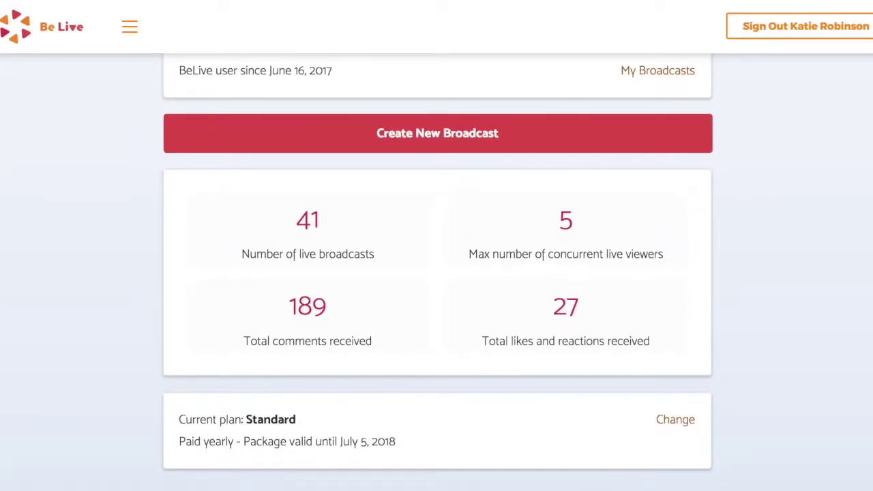
pyautogui.scroll(2, 437, 273)
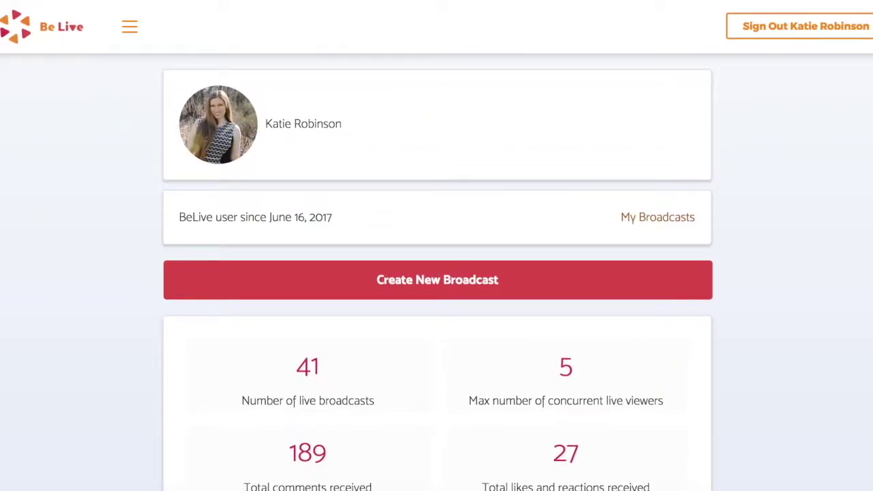
pyautogui.click(443, 289)
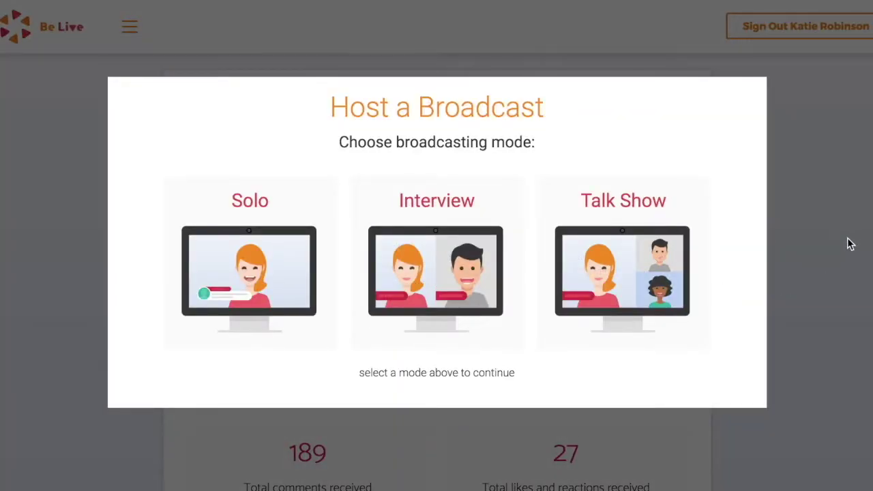
pyautogui.moveTo(250, 278)
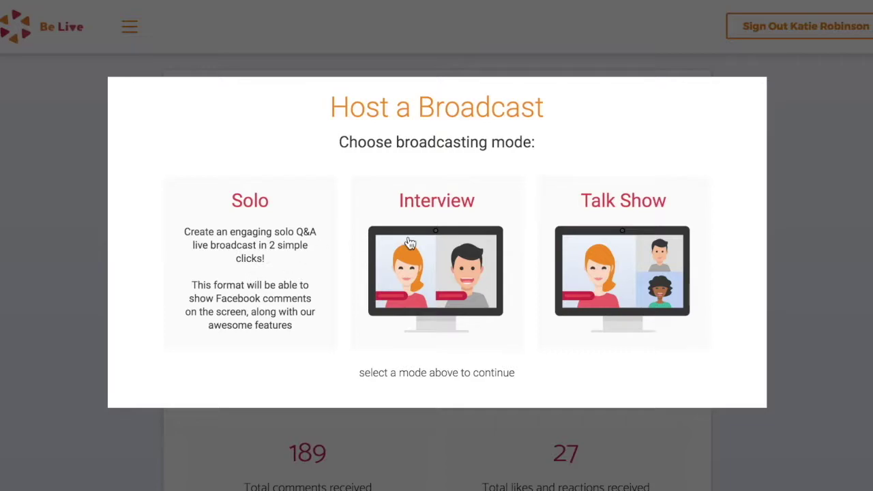
pyautogui.moveTo(468, 271)
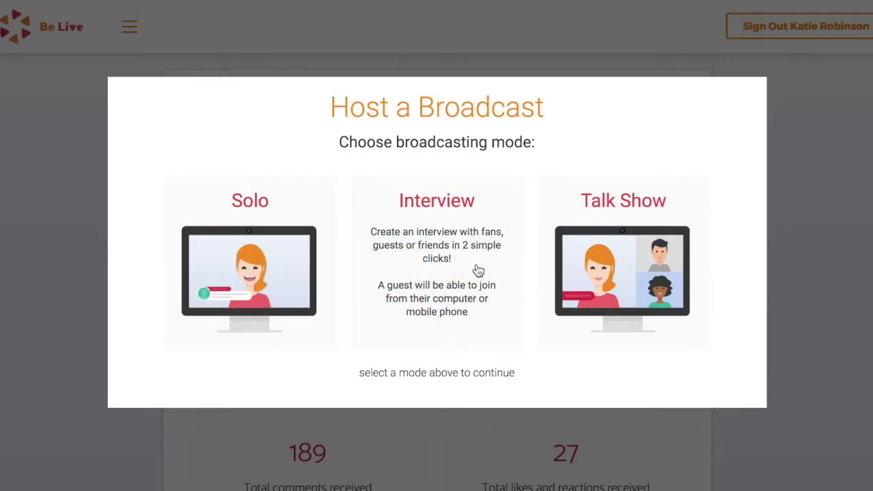
pyautogui.moveTo(660, 245)
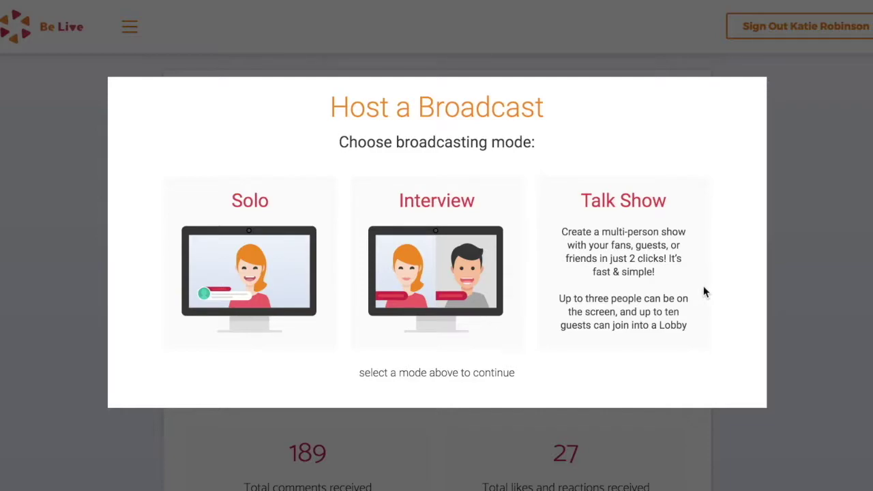
pyautogui.click(642, 200)
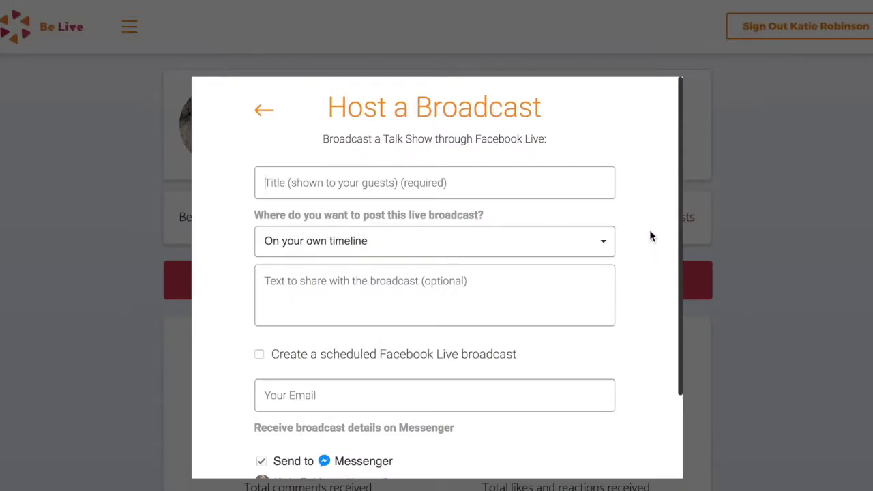
# - Title the broadcast "Fake Broadcast" and set it to post on the managed group Golden Read Along
pyautogui.write('Fake Broadcast')
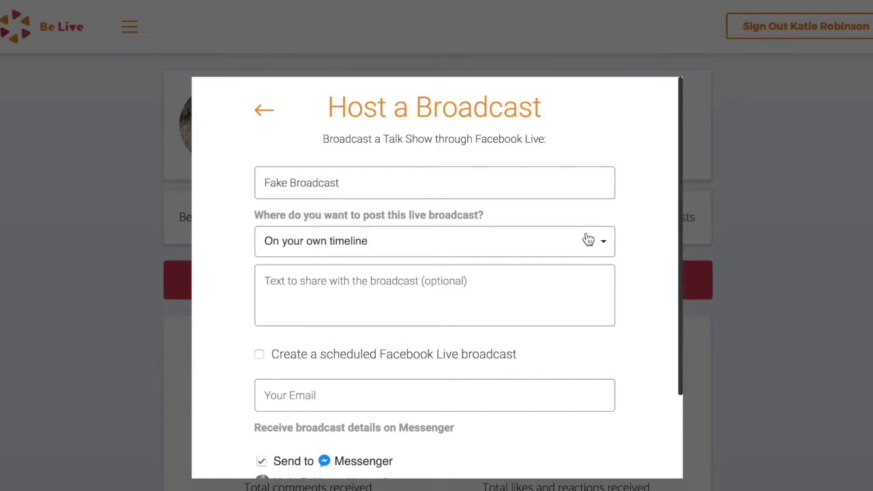
pyautogui.click(589, 244)
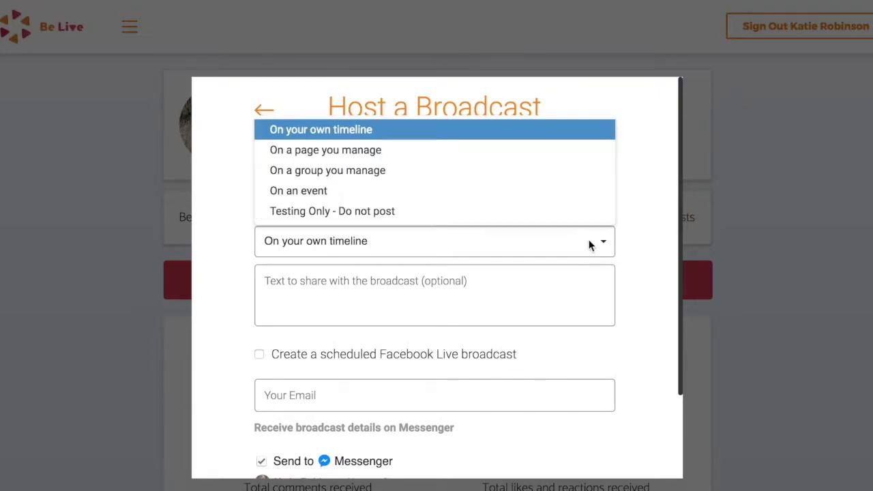
pyautogui.click(578, 171)
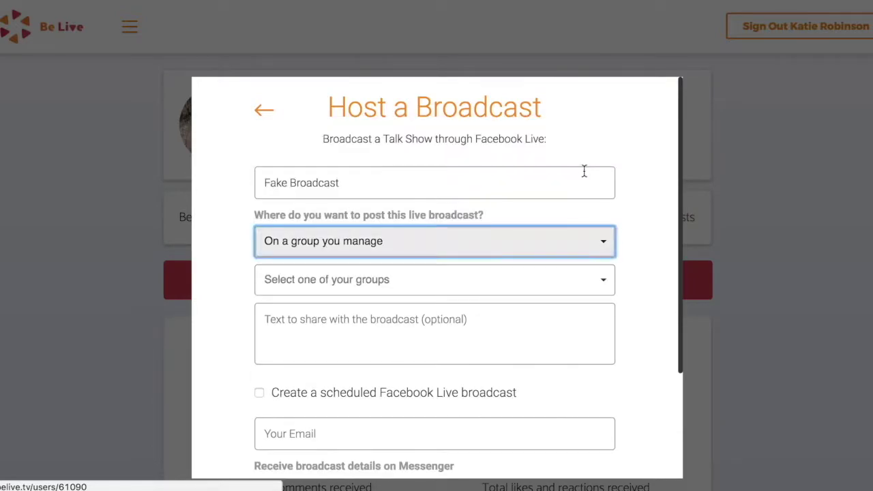
pyautogui.click(603, 281)
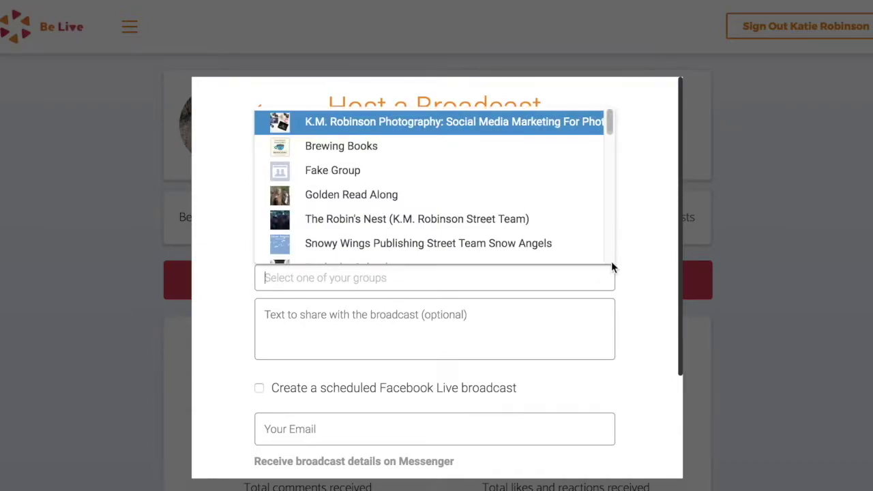
pyautogui.click(561, 195)
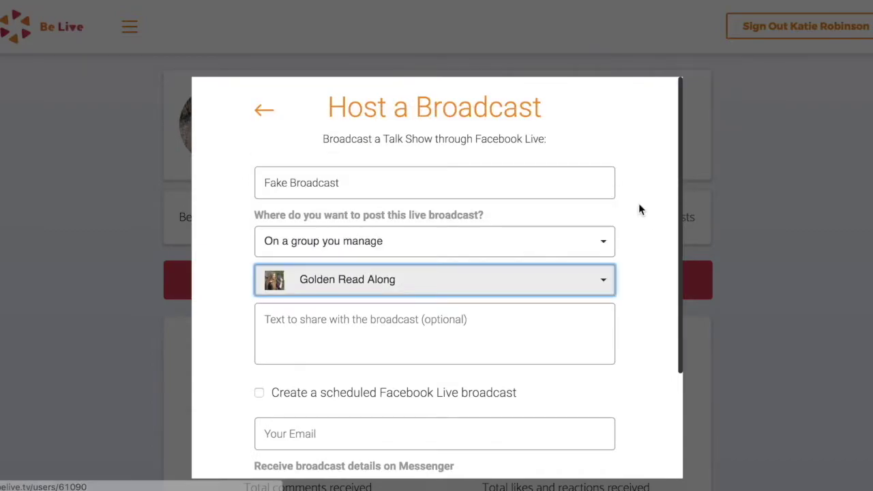
# - Add "Good info on topic" as the text to share with the broadcast
pyautogui.click(553, 332)
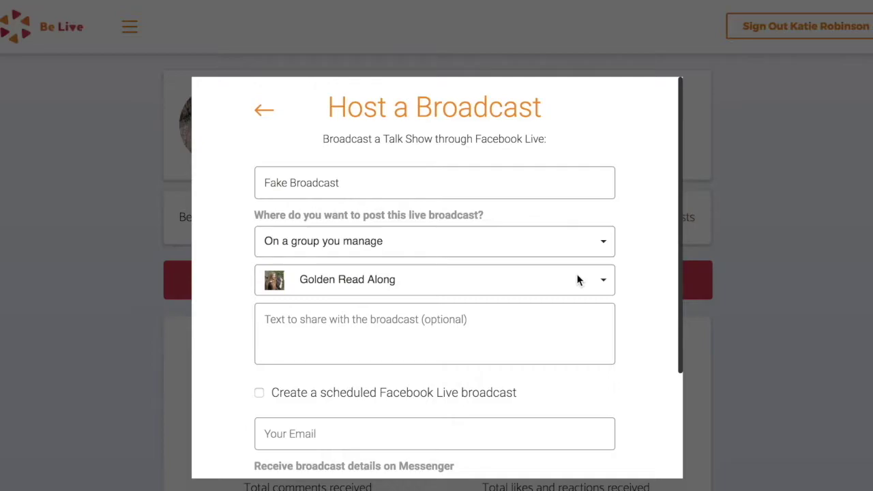
pyautogui.write('Good info')
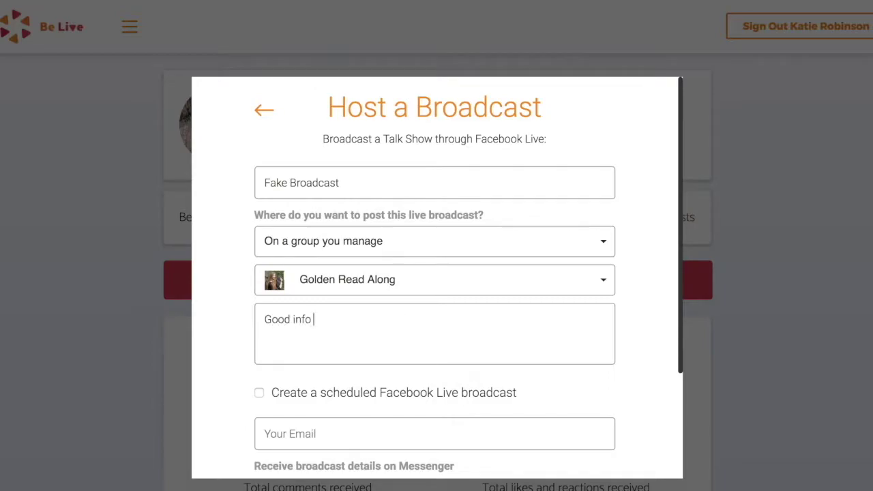
pyautogui.write(' on topic')
# - Preview the scheduled Facebook Live options, turn scheduling back off, and fill in the host's e-mail address
pyautogui.moveTo(680, 199); pyautogui.dragTo(690, 313)
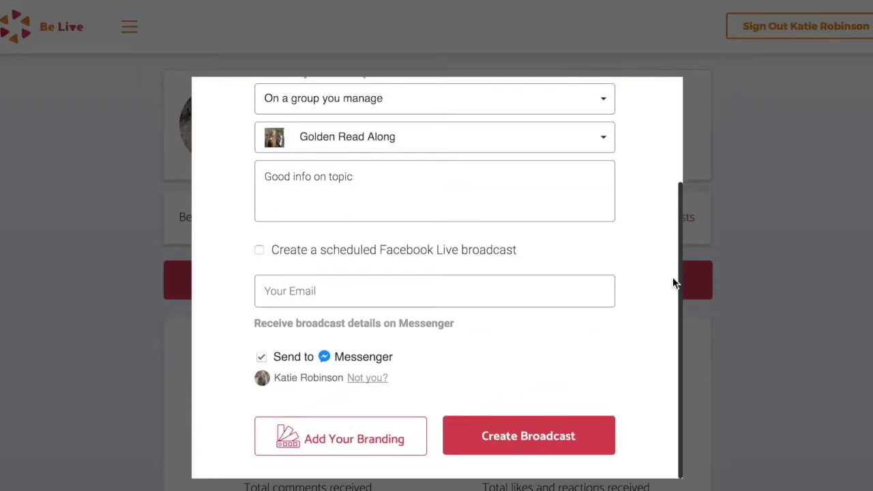
pyautogui.click(259, 251)
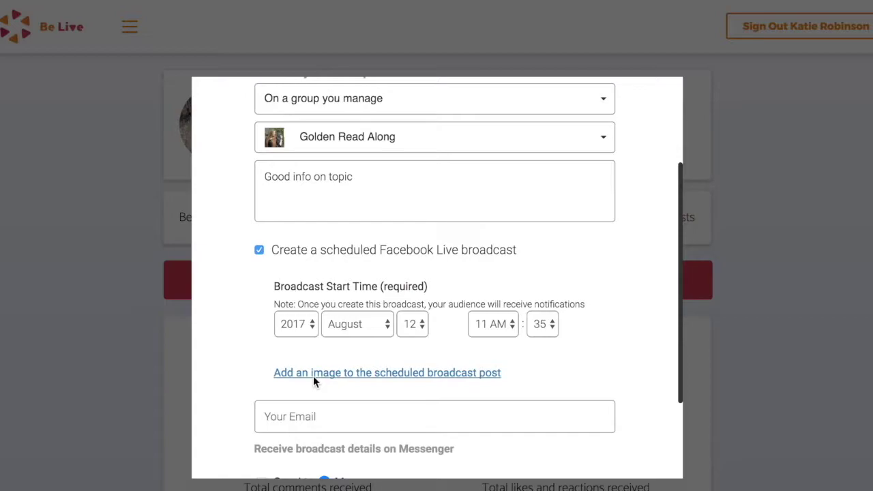
pyautogui.click(259, 250)
pyautogui.click(293, 292)
pyautogui.write('k')
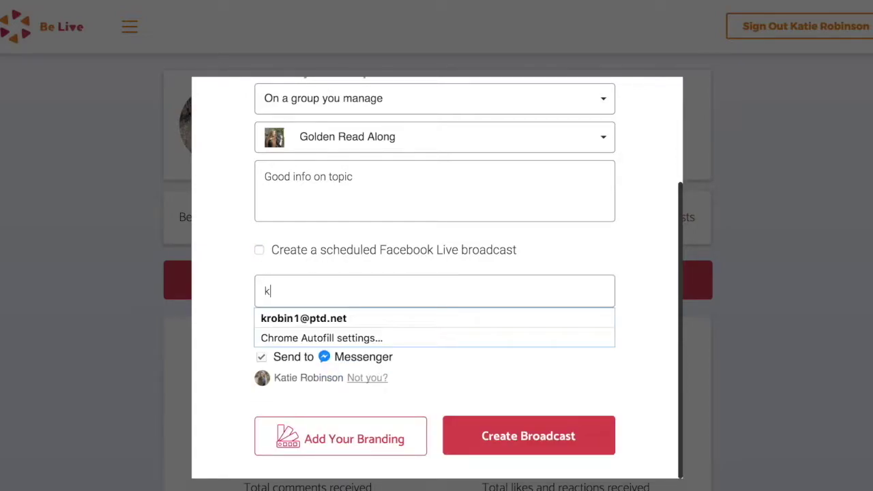
pyautogui.click(323, 319)
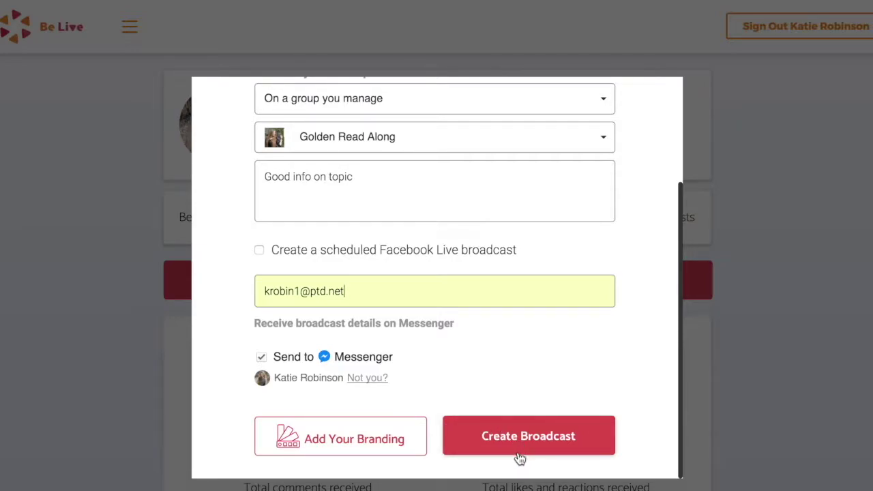
# - Open the broadcast's branding settings, preview the saved logos, and select the gold RT TV logo
pyautogui.click(385, 434)
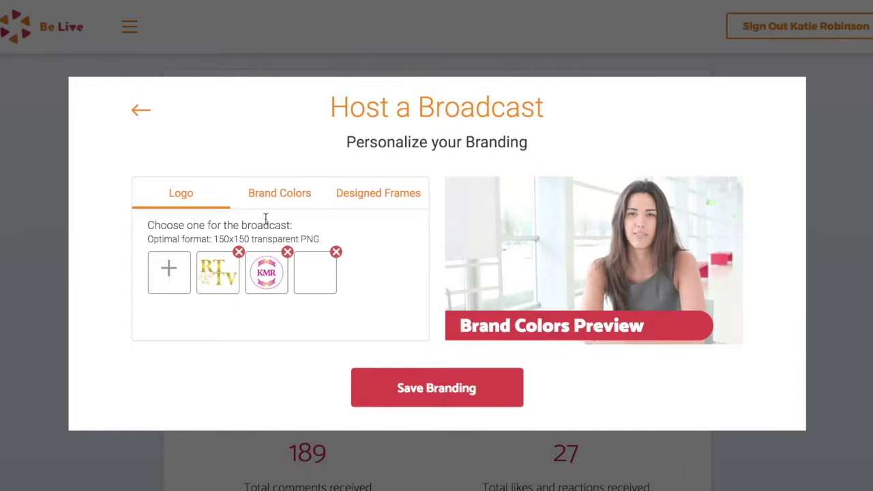
pyautogui.click(227, 278)
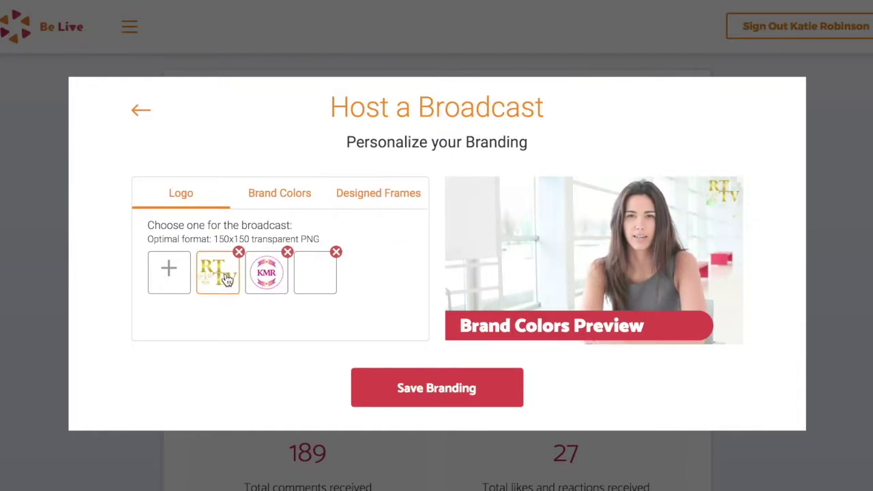
pyautogui.click(268, 283)
pyautogui.click(321, 279)
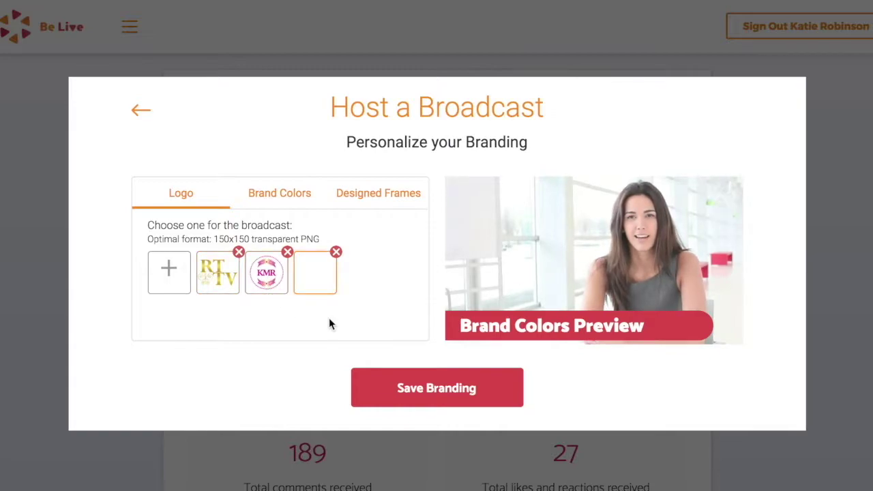
pyautogui.click(267, 278)
pyautogui.click(217, 287)
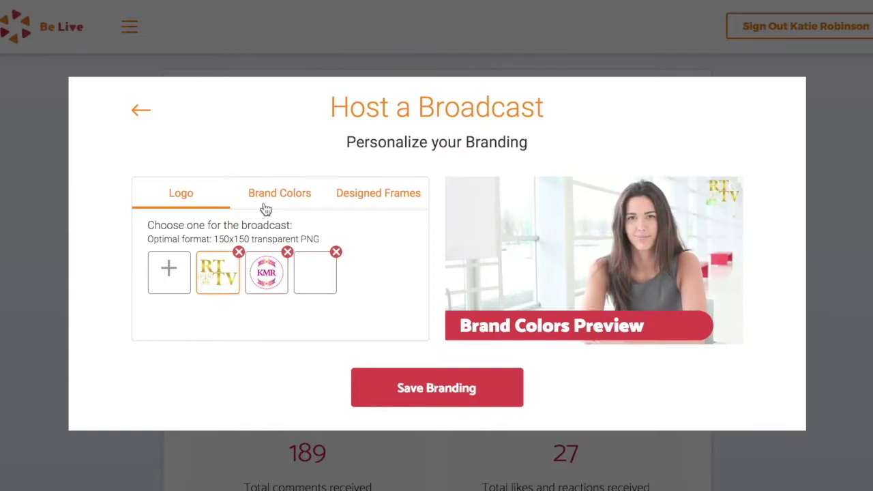
# - Try the previously used brand colors and set the background color to magenta #ba14b3 with white text
pyautogui.click(274, 197)
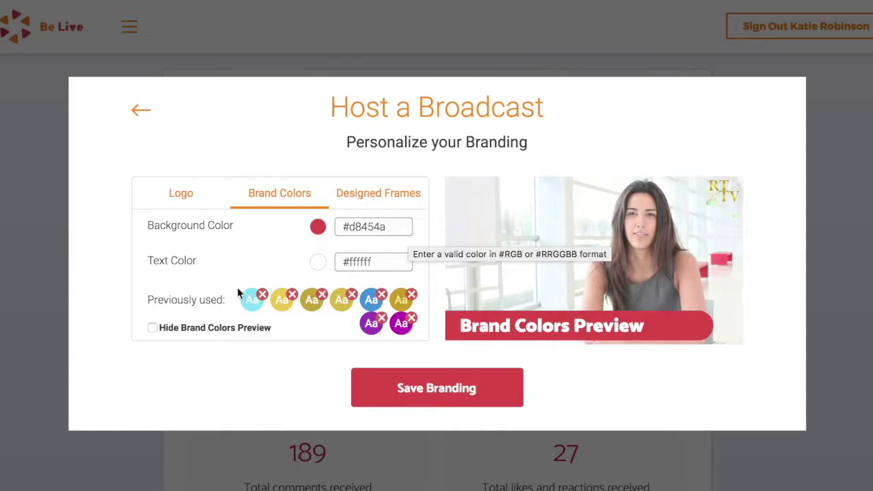
pyautogui.click(280, 303)
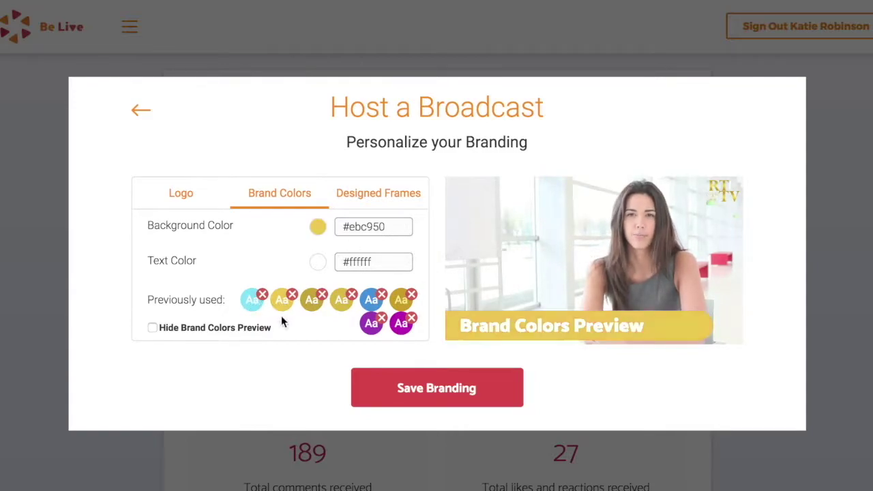
pyautogui.click(370, 324)
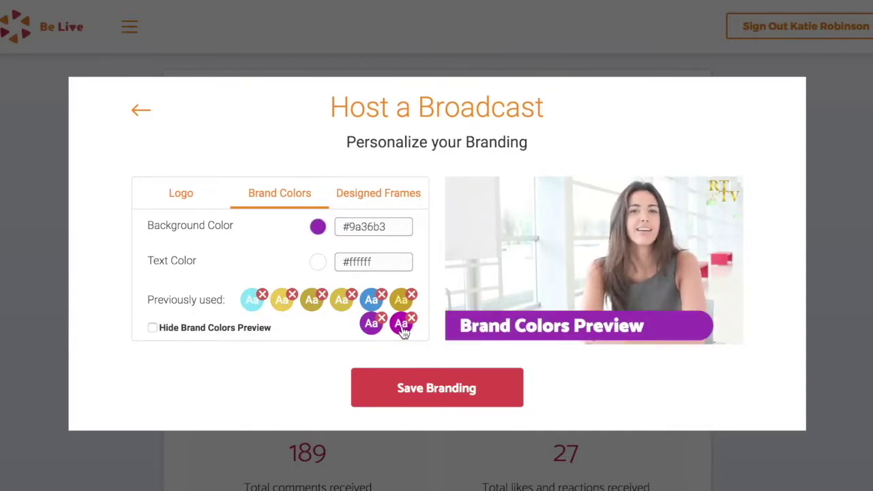
pyautogui.click(402, 326)
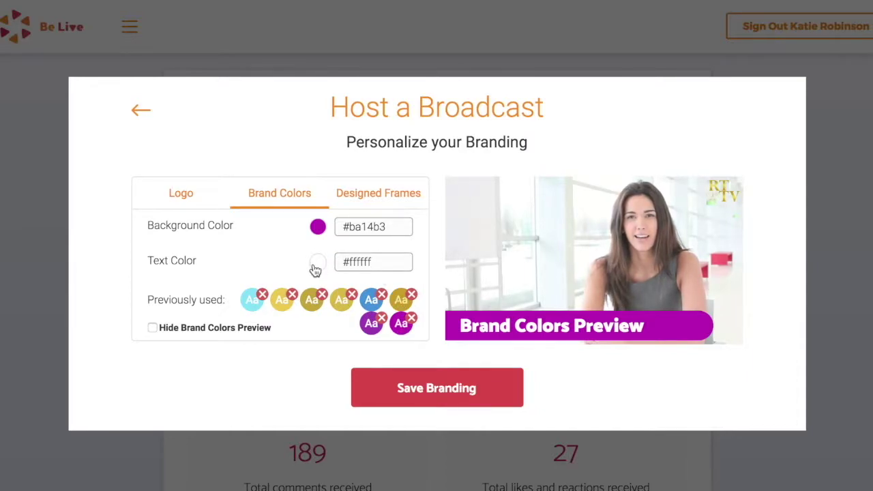
pyautogui.click(319, 228)
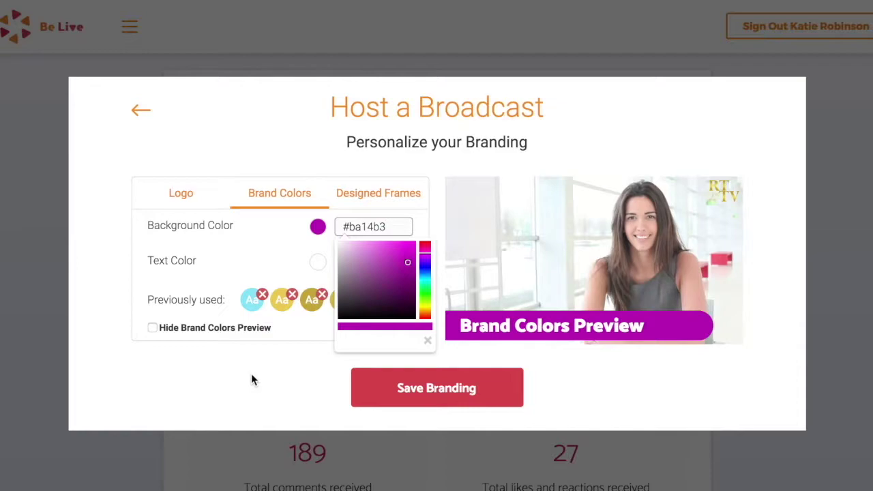
# - Browse the designed frames, preview the space frame, and apply the turquoise beach frame with the starfish and lifebuoy
pyautogui.click(374, 193)
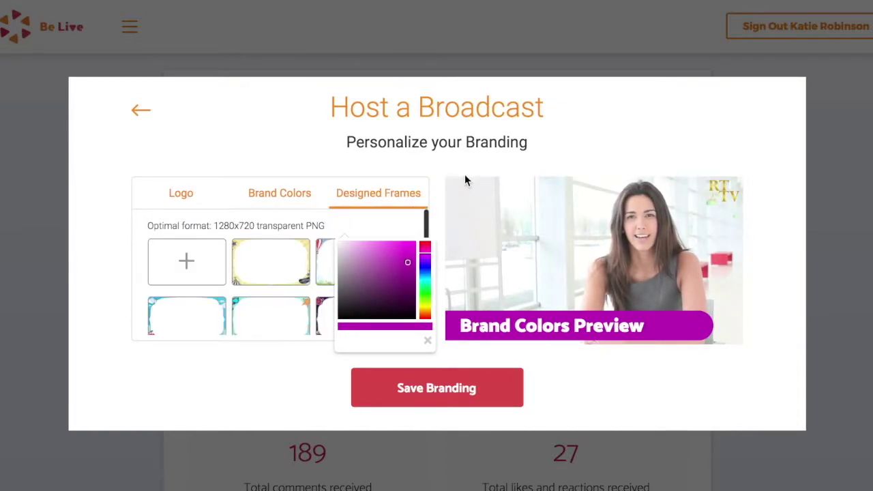
pyautogui.click(426, 340)
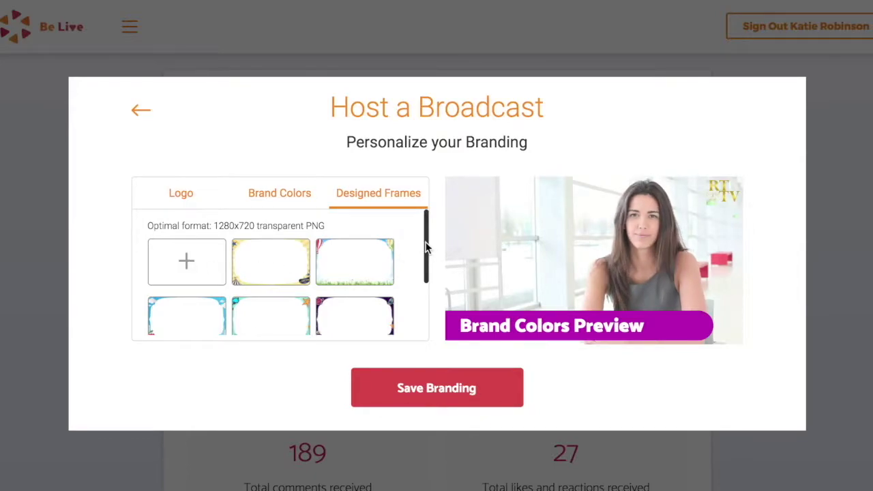
pyautogui.moveTo(425, 251); pyautogui.dragTo(424, 307)
pyautogui.click(373, 244)
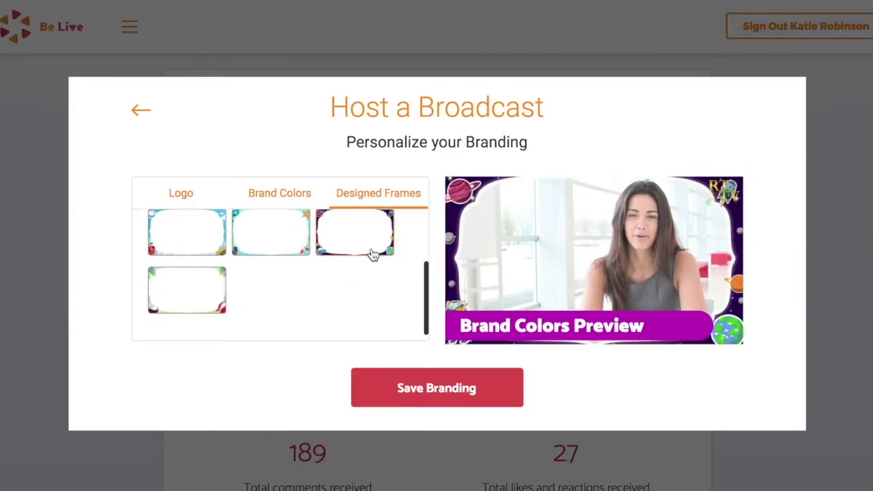
pyautogui.click(259, 241)
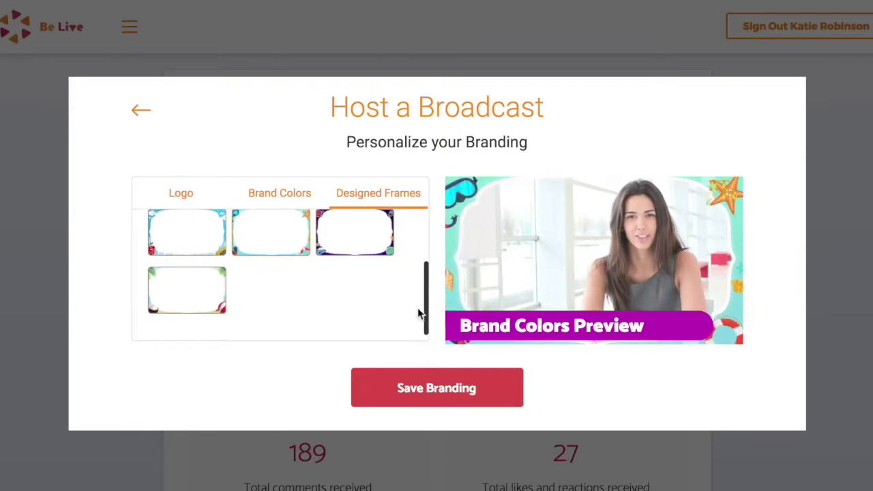
pyautogui.scroll(1, 425, 276)
pyautogui.moveTo(425, 276); pyautogui.dragTo(421, 207)
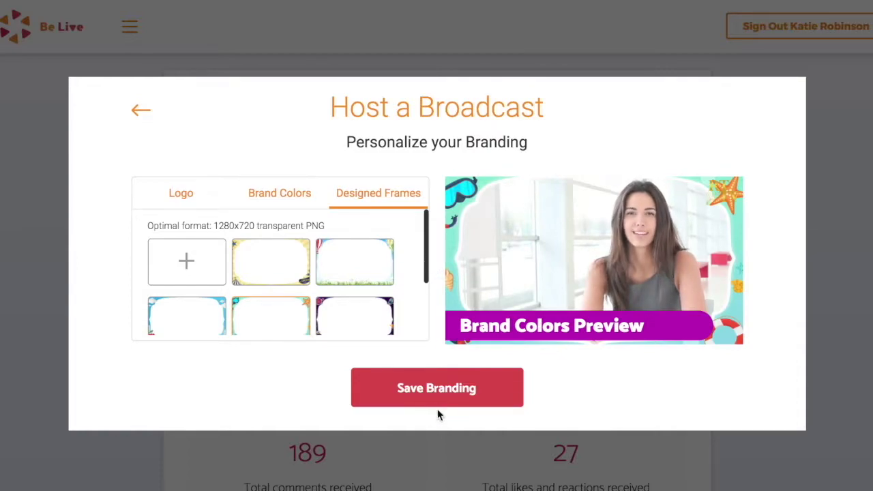
# - Save the branding and create the Talk Show broadcast
pyautogui.click(437, 388)
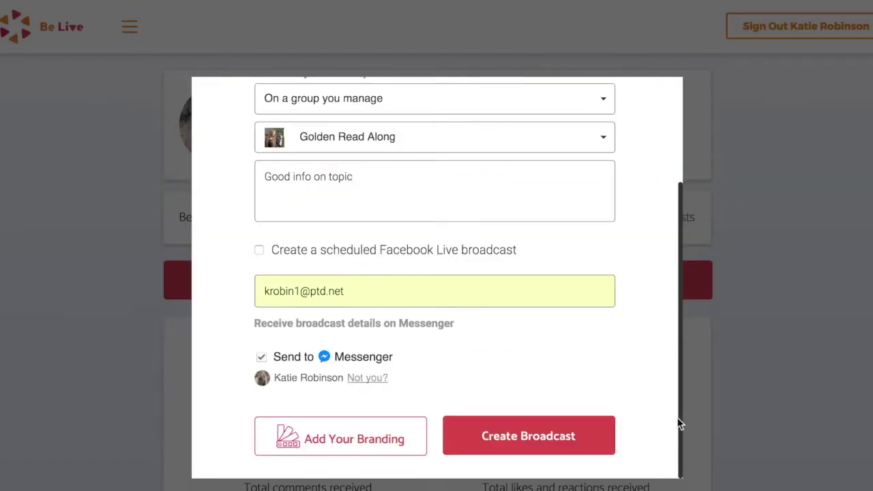
pyautogui.click(565, 436)
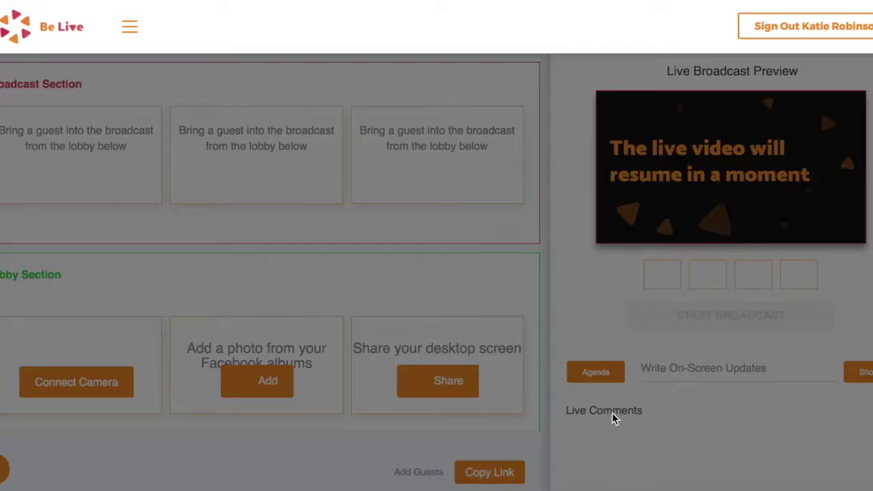
pyautogui.scroll(-5, 612, 392)
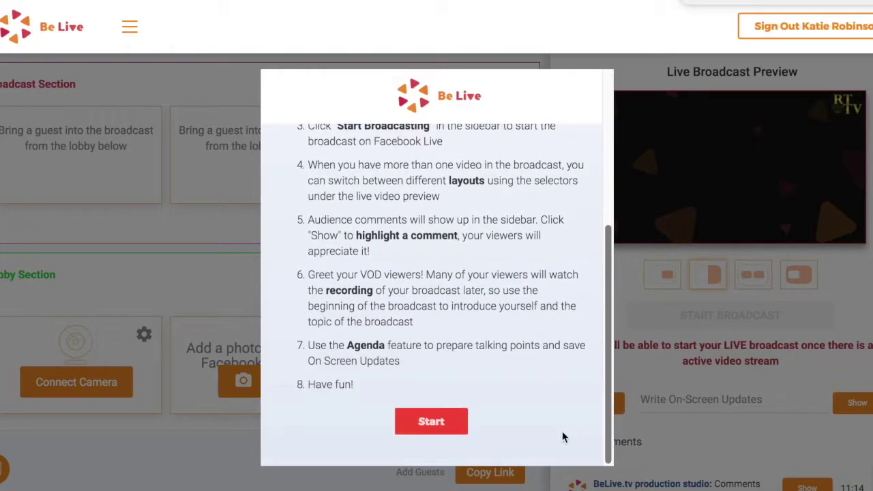
# - Dismiss the studio instructions to enter the broadcasting studio and copy the guest invitation link
pyautogui.click(431, 421)
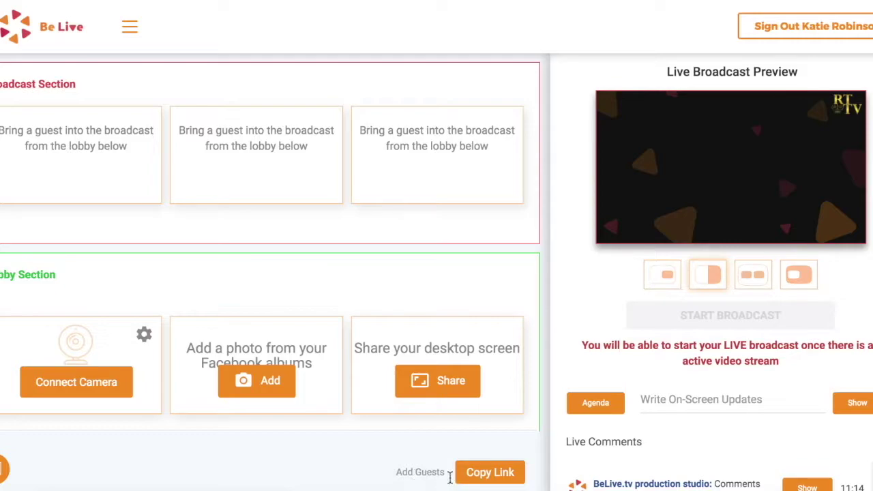
pyautogui.click(477, 473)
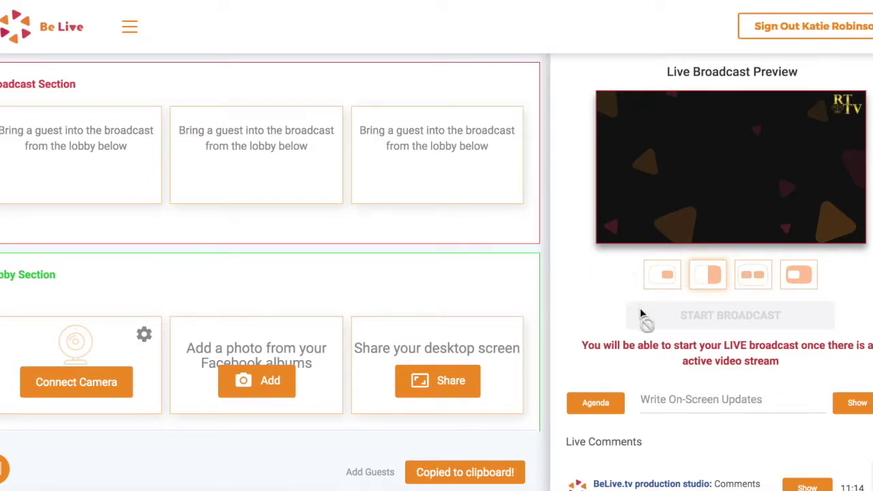
# - Open the broadcast agenda and add an item titled "Show Topic"
pyautogui.click(611, 412)
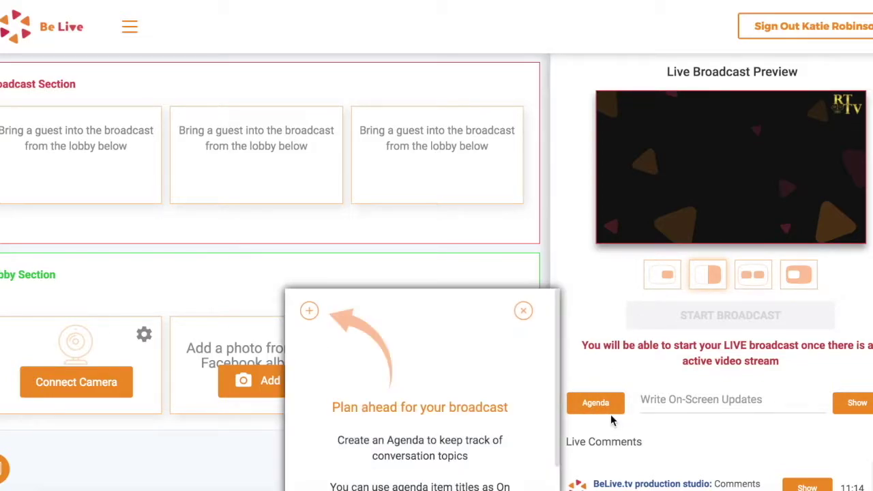
pyautogui.click(310, 314)
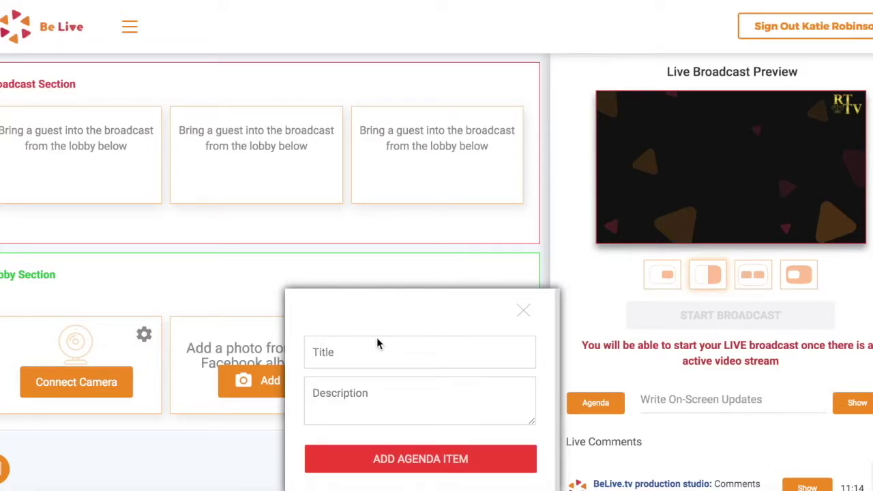
pyautogui.write('Show Topic')
pyautogui.click(467, 469)
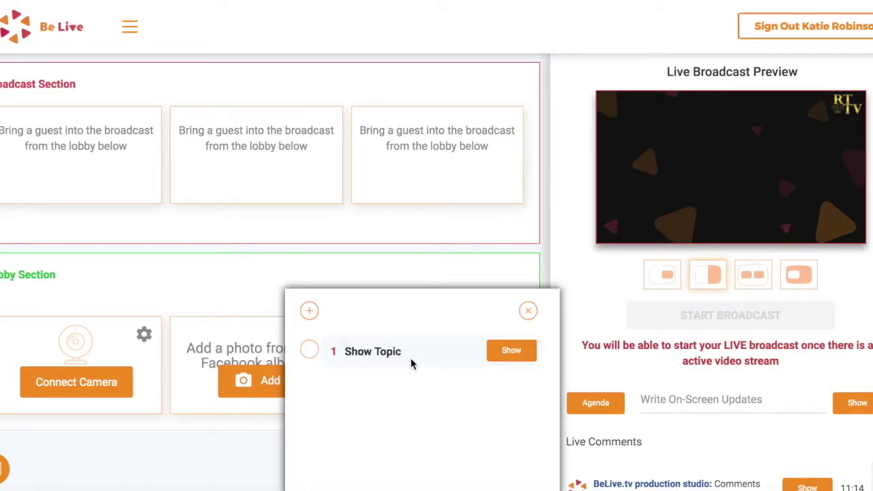
# - Add a second agenda item with the host's name followed by "Social Media Strategist"
pyautogui.click(311, 312)
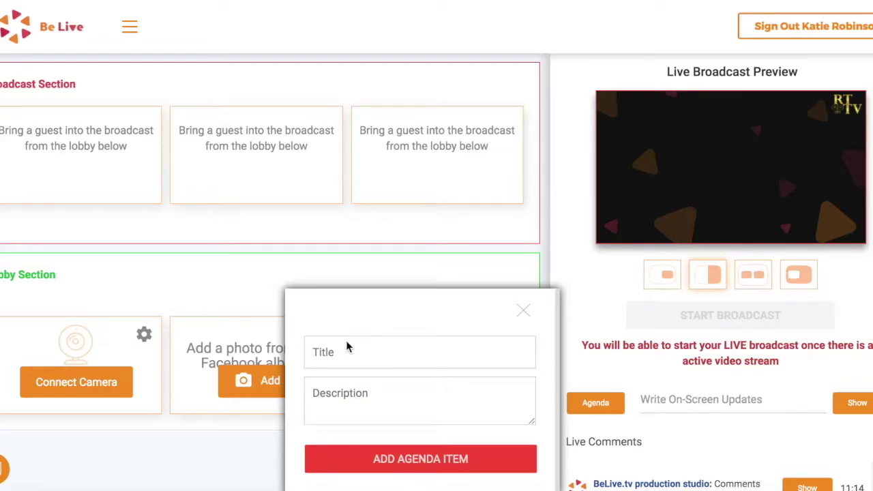
pyautogui.write('K.')
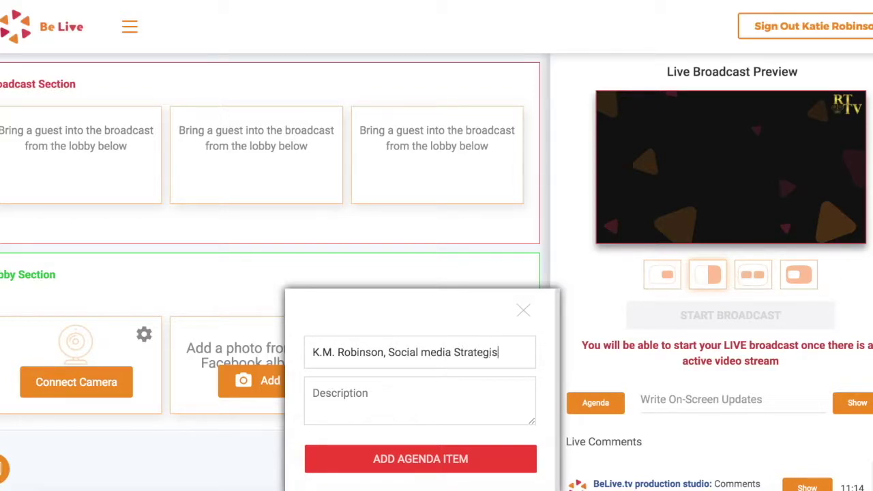
pyautogui.click(429, 353)
pyautogui.press('BackSpace')
pyautogui.write('M')
pyautogui.click(436, 466)
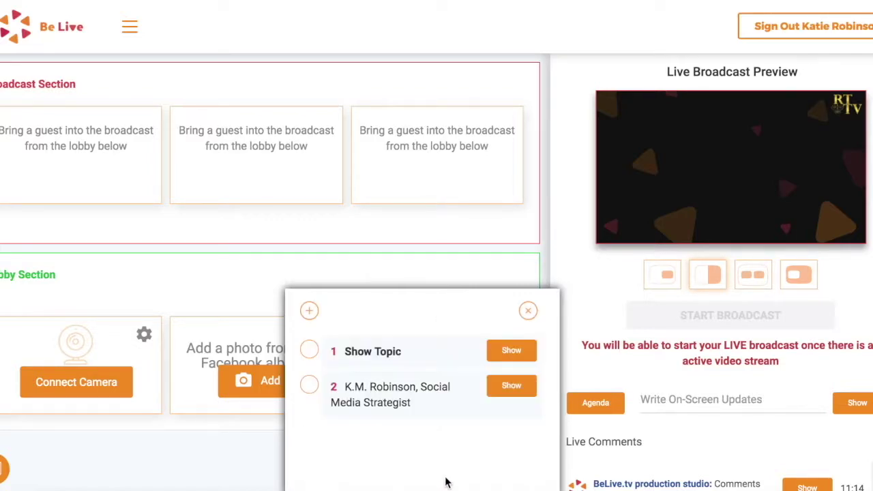
# - Display the "Show Topic" agenda item in the live preview, switch to the host's name item, and close the blank agenda item form
pyautogui.click(514, 360)
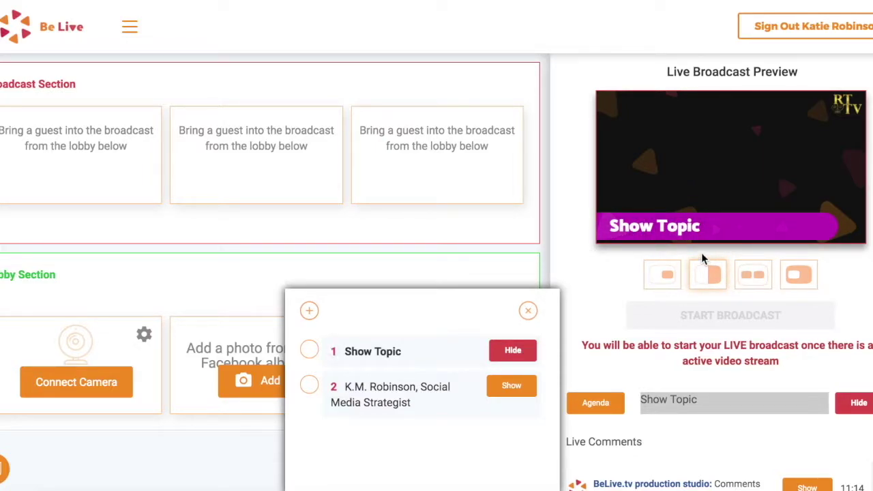
pyautogui.click(516, 389)
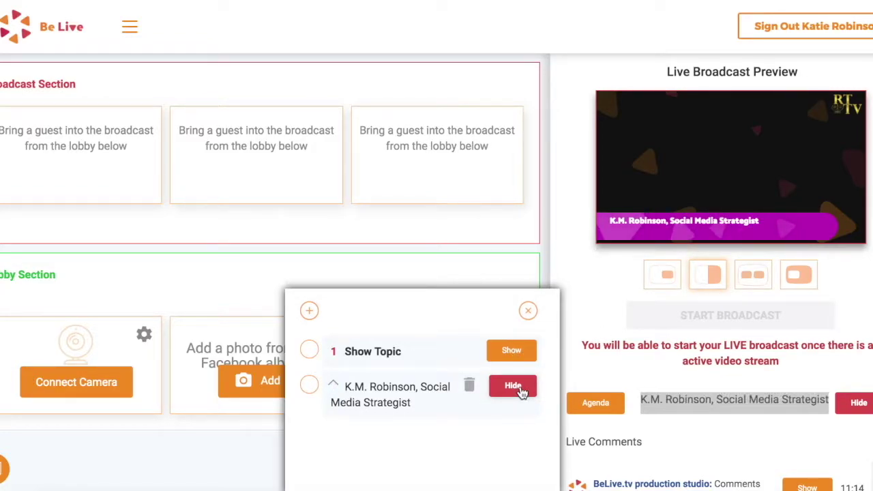
pyautogui.click(522, 387)
pyautogui.click(522, 388)
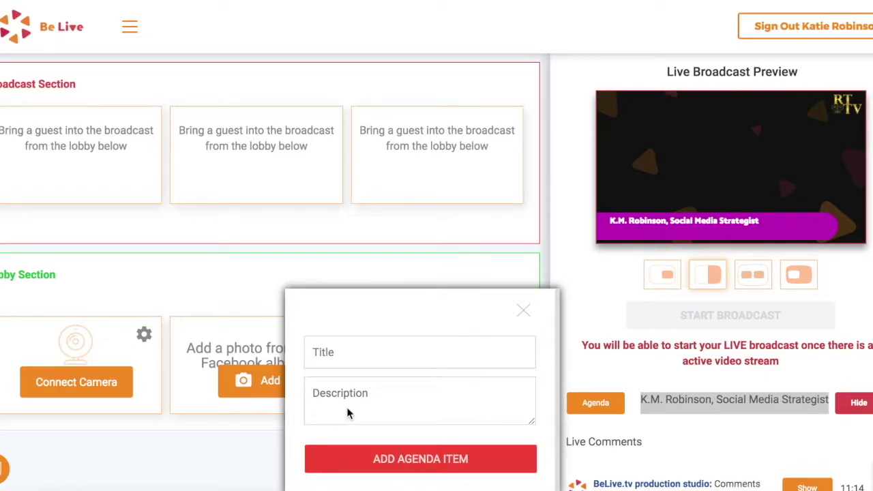
pyautogui.click(523, 311)
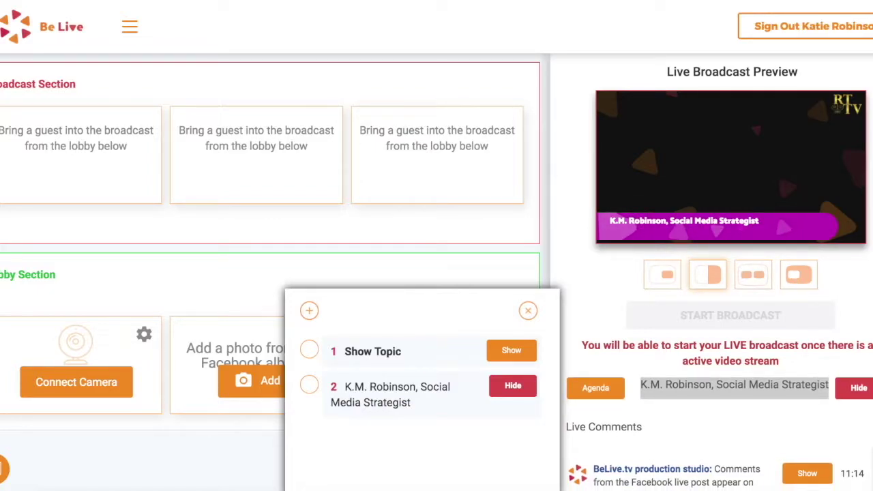
# - Show the BeLive.tv production studio comment from the live comments in the preview, then hide it again
pyautogui.scroll(-1, 269, 239)
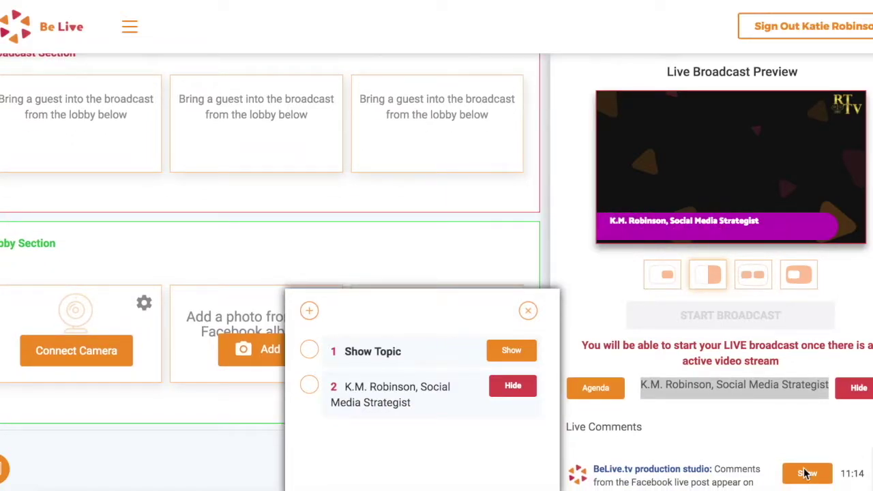
pyautogui.moveTo(566, 427); pyautogui.dragTo(648, 425)
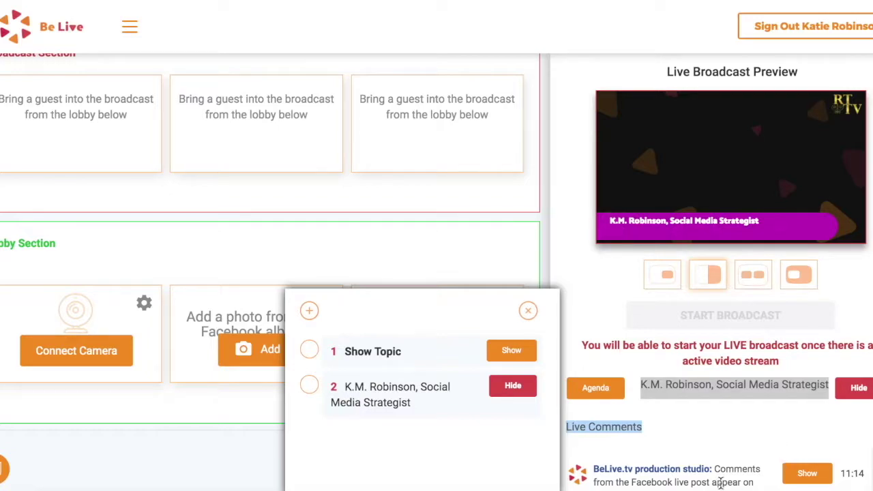
pyautogui.click(807, 474)
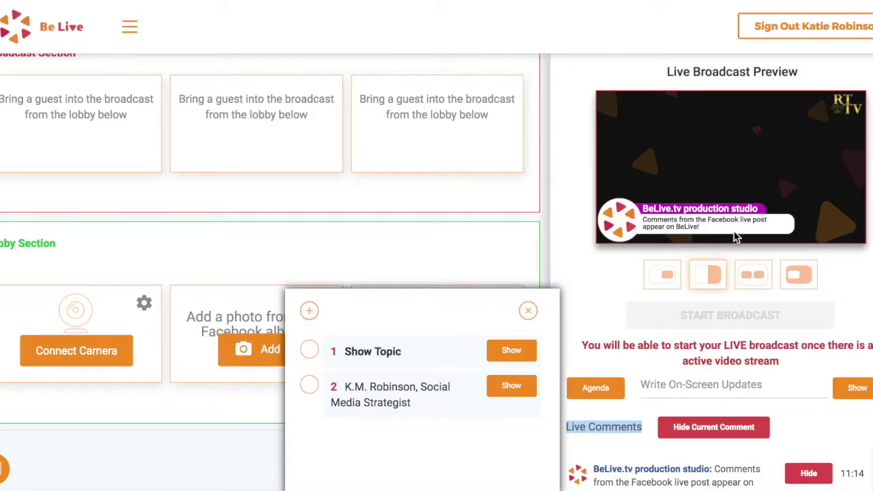
pyautogui.click(809, 473)
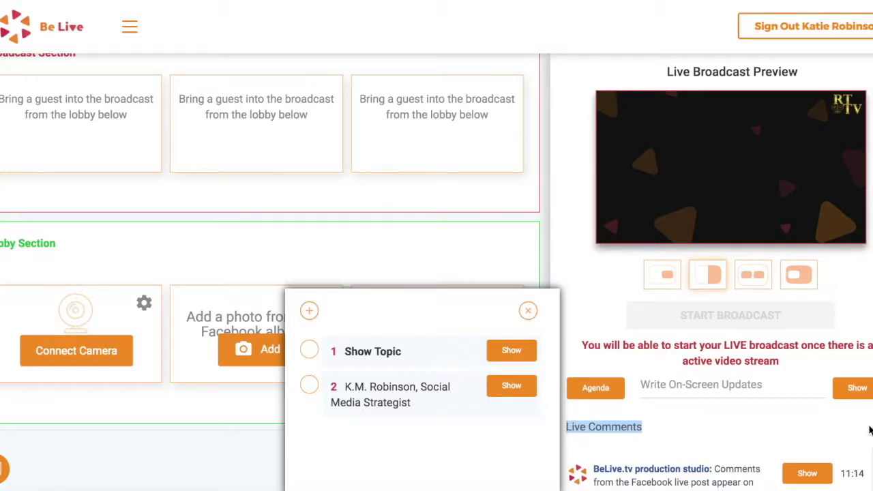
# - Write the on-screen update "On Screen", show it in the live preview, and close the agenda
pyautogui.click(663, 385)
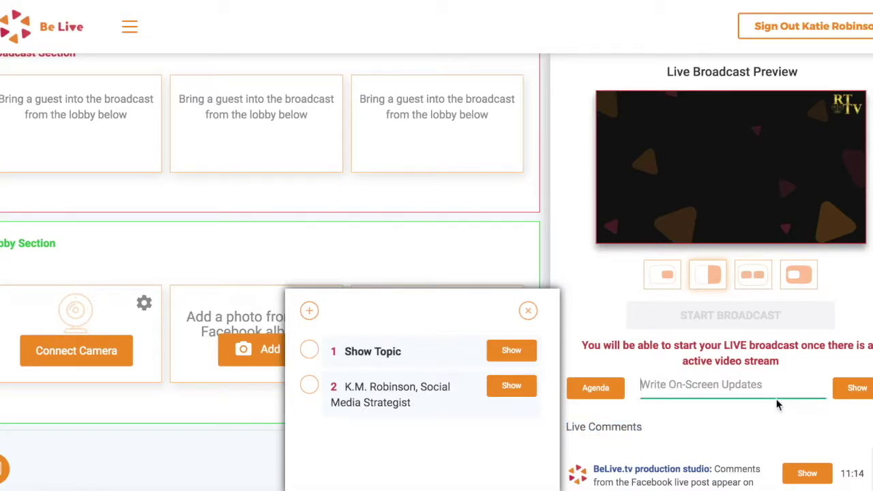
pyautogui.write('On Screen')
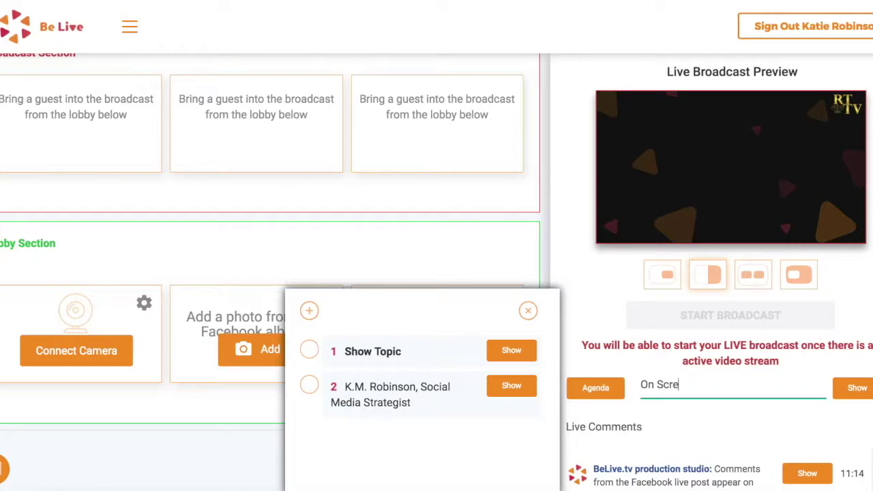
pyautogui.click(861, 388)
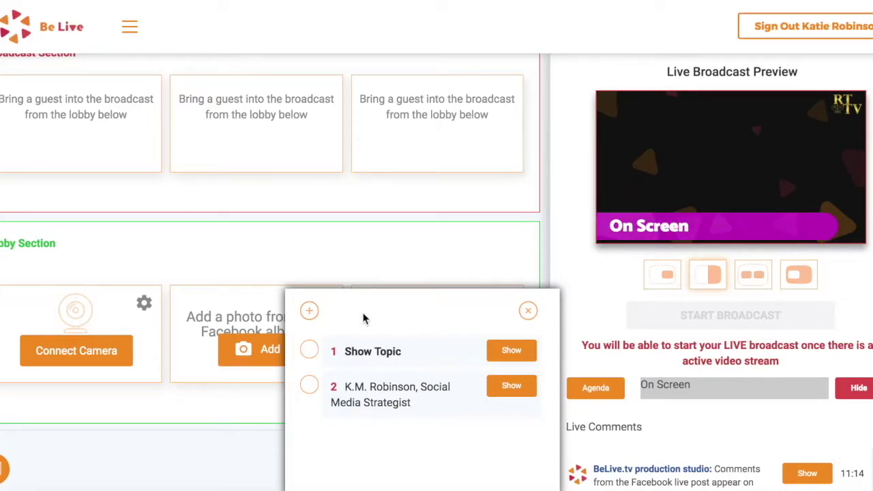
pyautogui.click(528, 312)
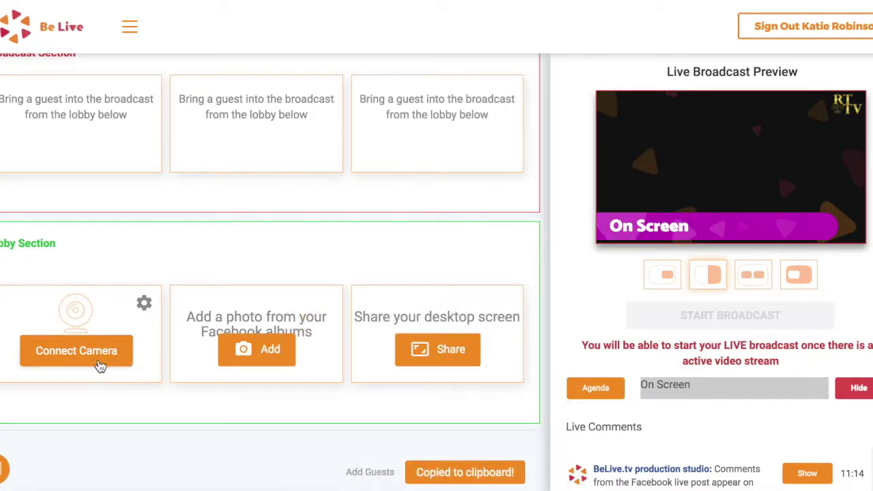
# - Open the camera settings and review the available resolution options without changing the selection
pyautogui.click(145, 302)
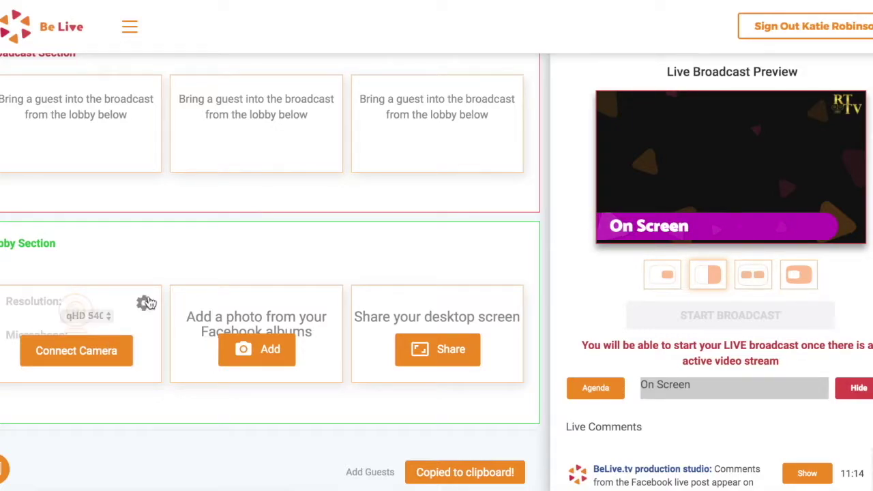
pyautogui.click(108, 317)
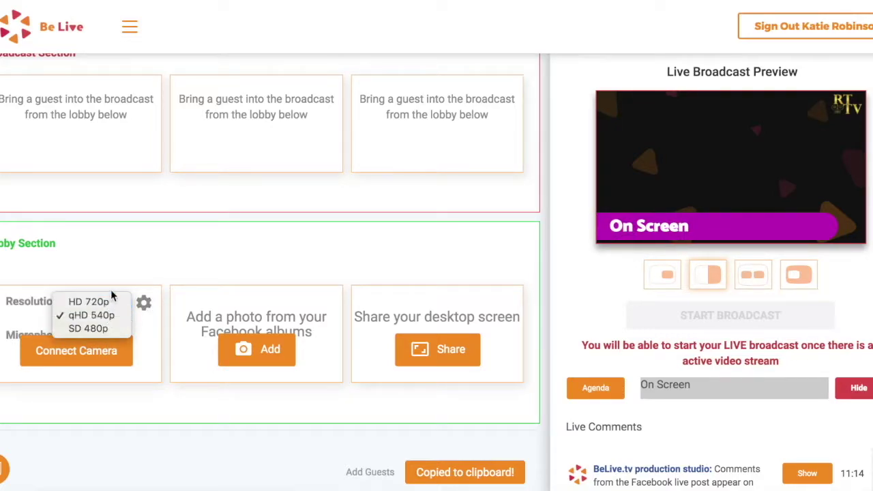
pyautogui.click(151, 366)
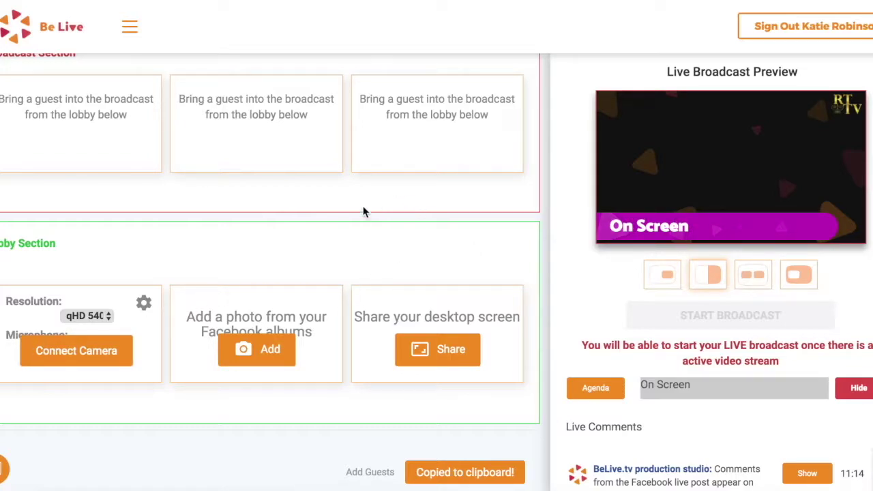
# - Connect the camera, bring its feed from the lobby into the broadcast, and try the Solo control
pyautogui.click(114, 351)
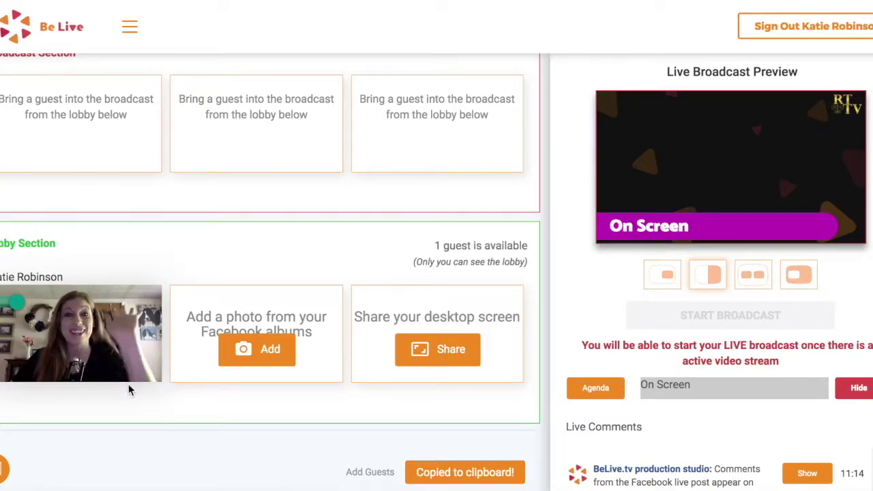
pyautogui.moveTo(66, 343)
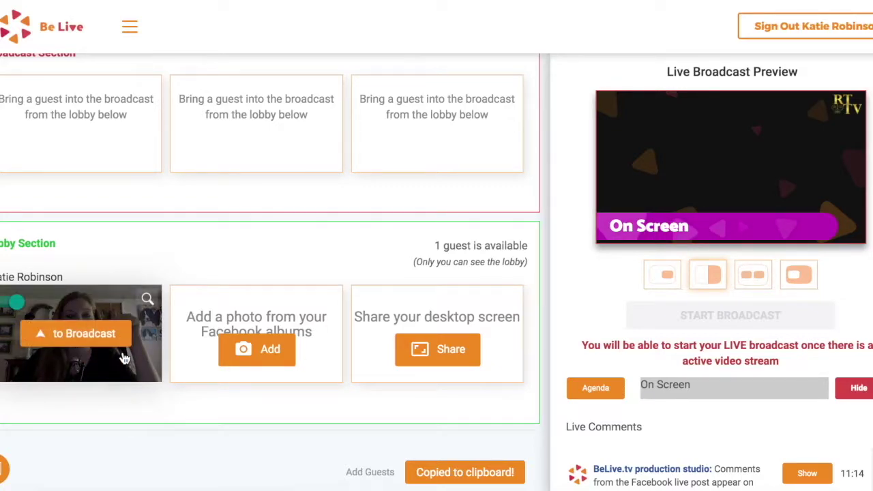
pyautogui.click(66, 342)
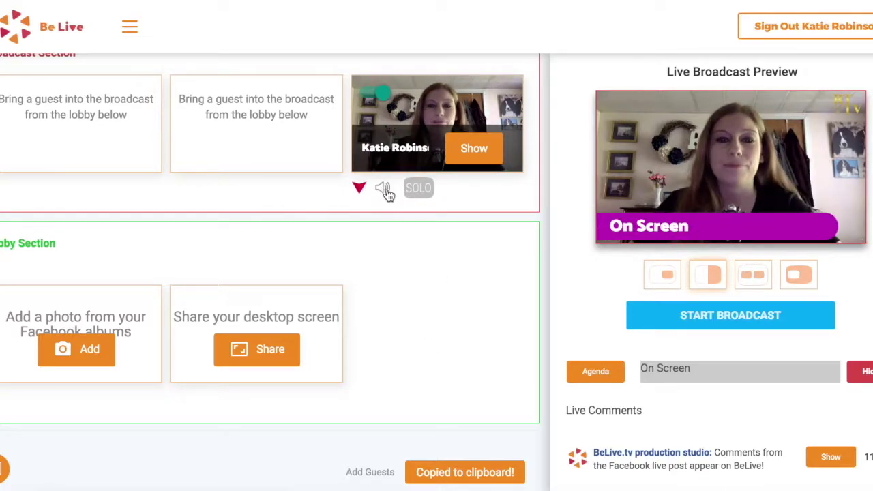
pyautogui.click(422, 190)
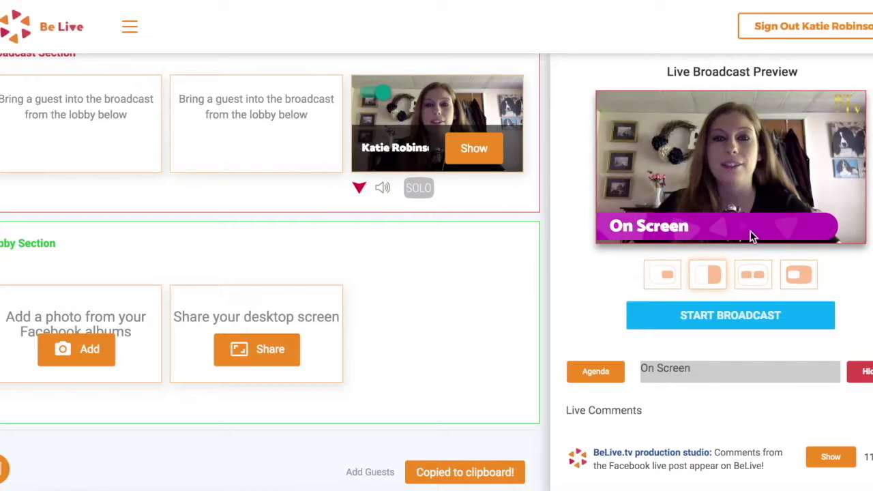
# - Return the camera feed from the broadcast to the lobby and switch its toggle
pyautogui.click(359, 189)
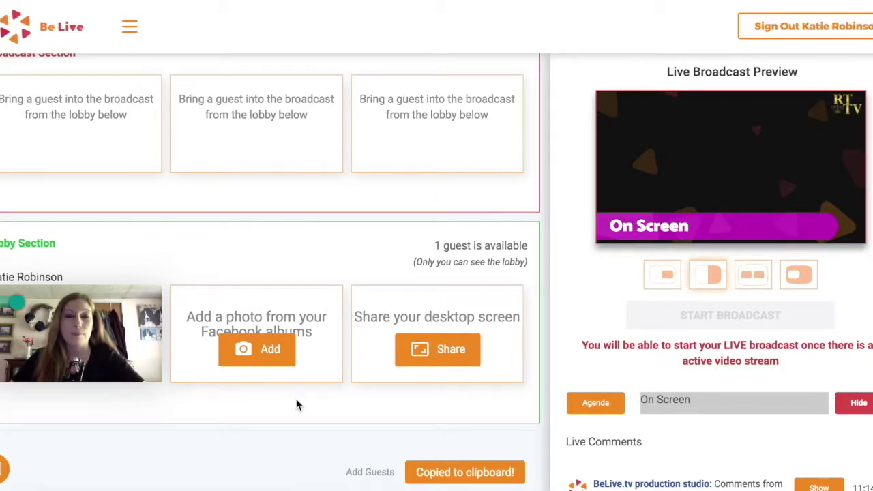
pyautogui.moveTo(92, 344)
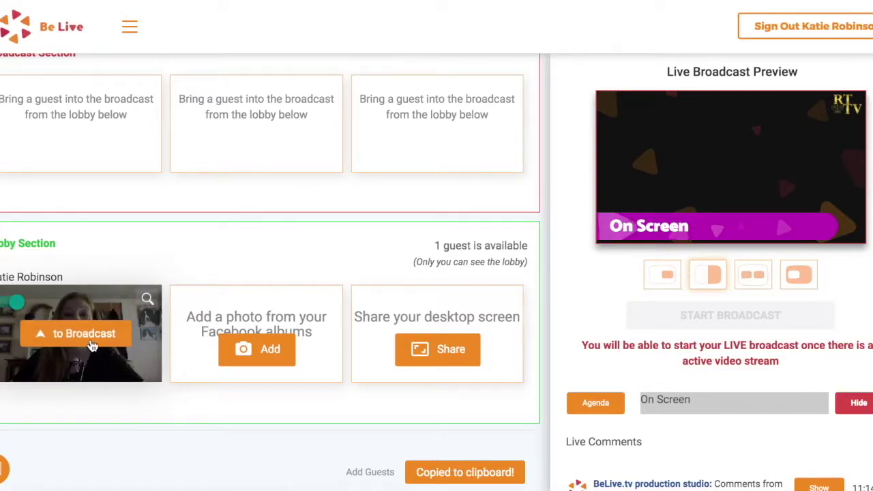
pyautogui.click(17, 300)
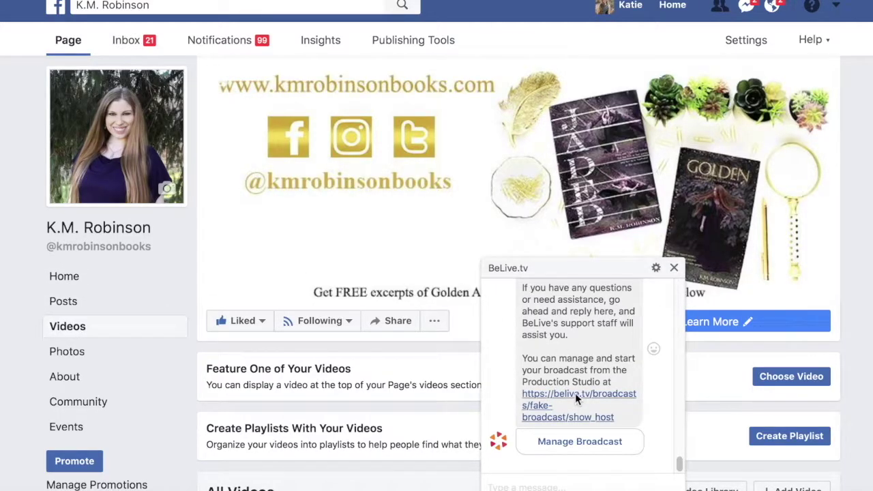
# - On the Facebook page, close the BeLive.tv chat and open the "Recap of the Forged Book Launch" video post for editing
pyautogui.click(673, 268)
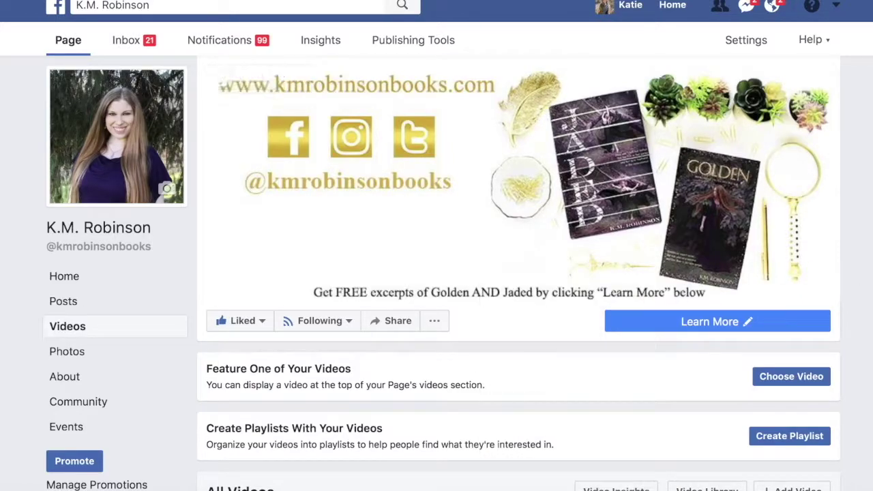
pyautogui.scroll(-5, 518, 272)
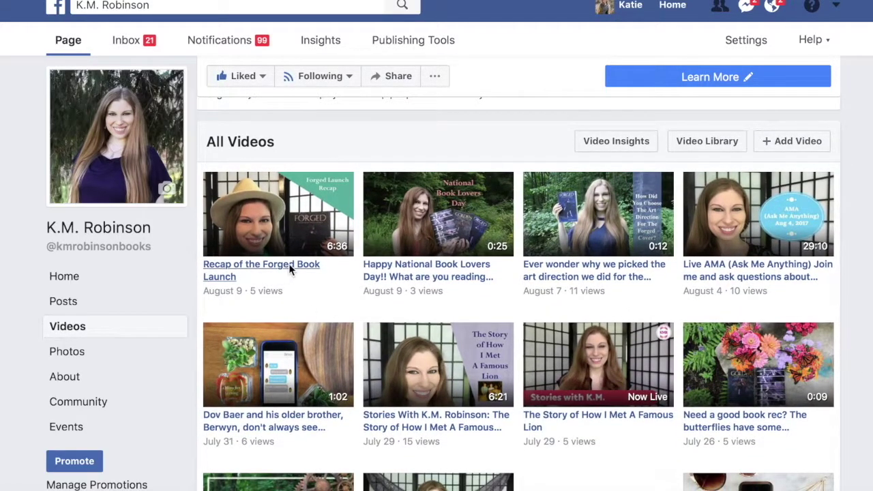
pyautogui.click(290, 275)
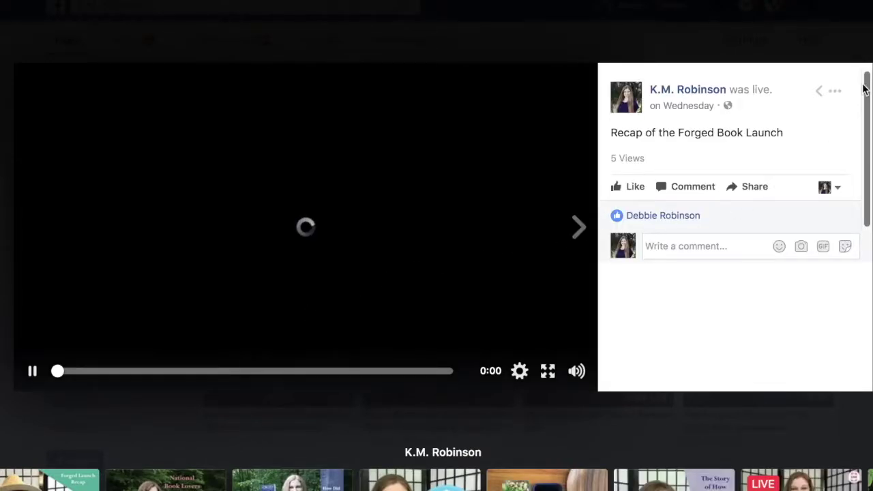
pyautogui.click(838, 89)
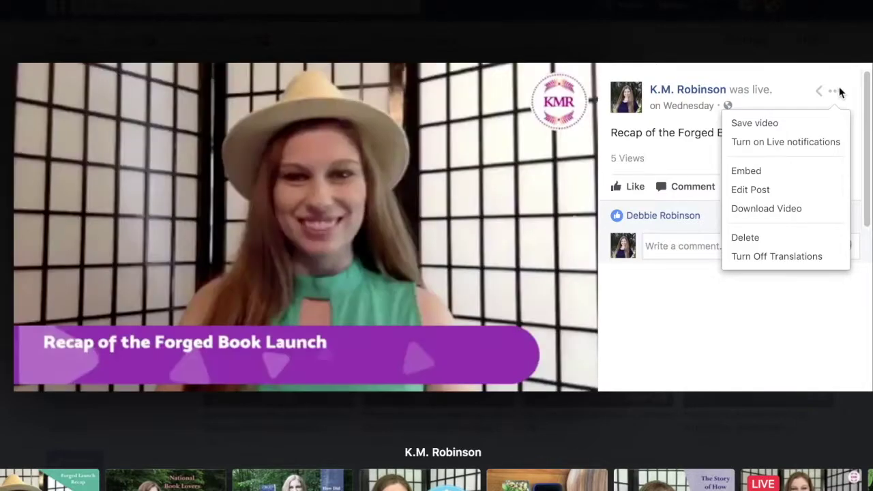
pyautogui.click(778, 189)
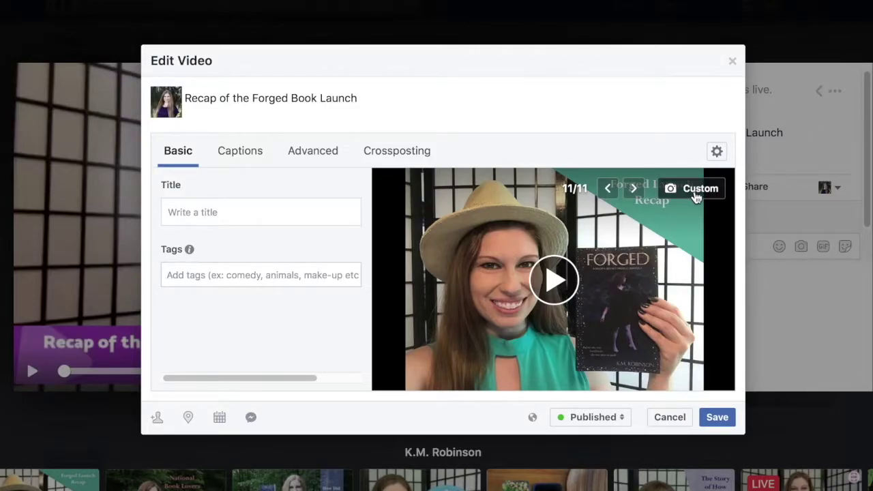
# - Look through the video's suggested thumbnails back to 7/11, return to the custom thumbnail at 11/11, and open the video's settings options
pyautogui.click(608, 191)
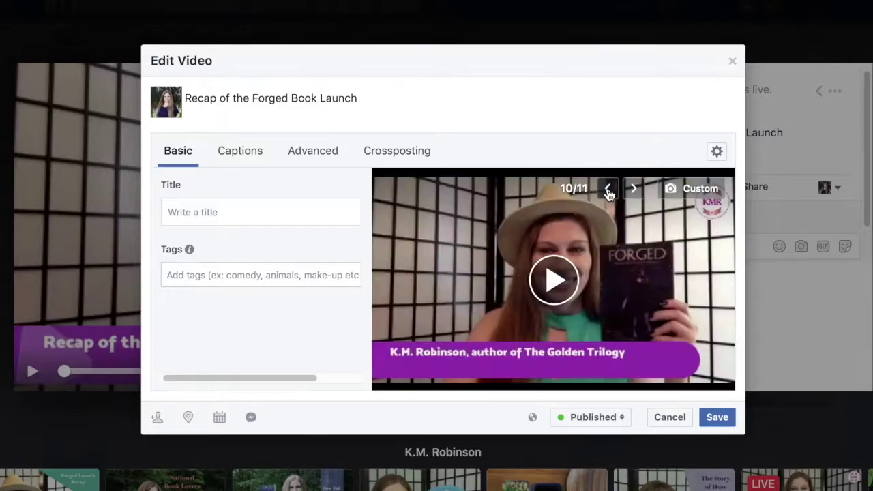
pyautogui.click(607, 190)
pyautogui.click(607, 191)
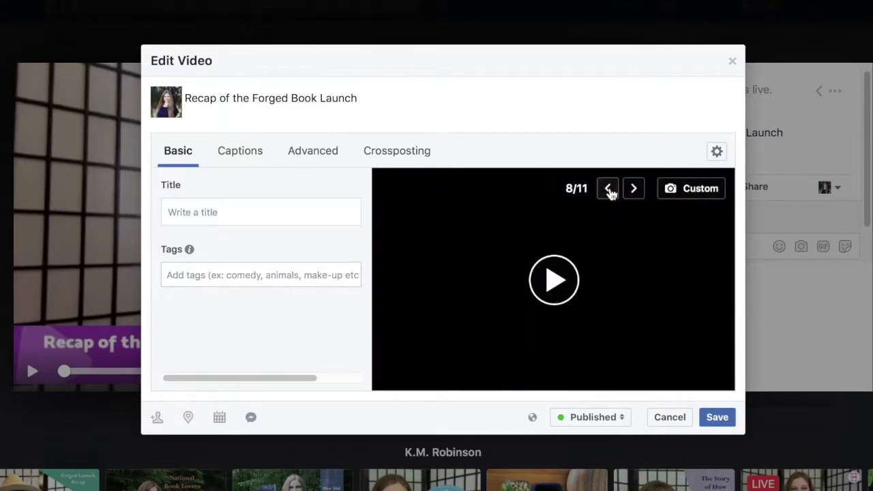
pyautogui.click(609, 193)
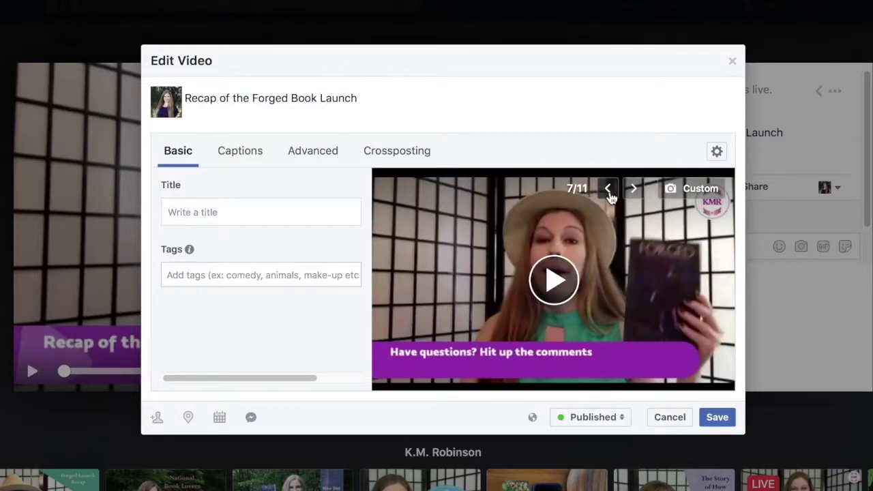
pyautogui.click(613, 195)
pyautogui.click(633, 193)
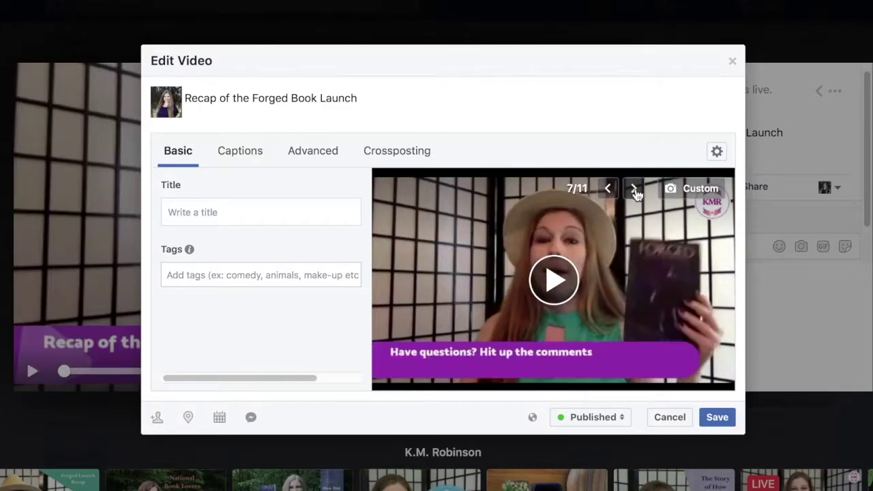
pyautogui.click(633, 192)
pyautogui.click(633, 193)
pyautogui.click(634, 193)
pyautogui.click(634, 194)
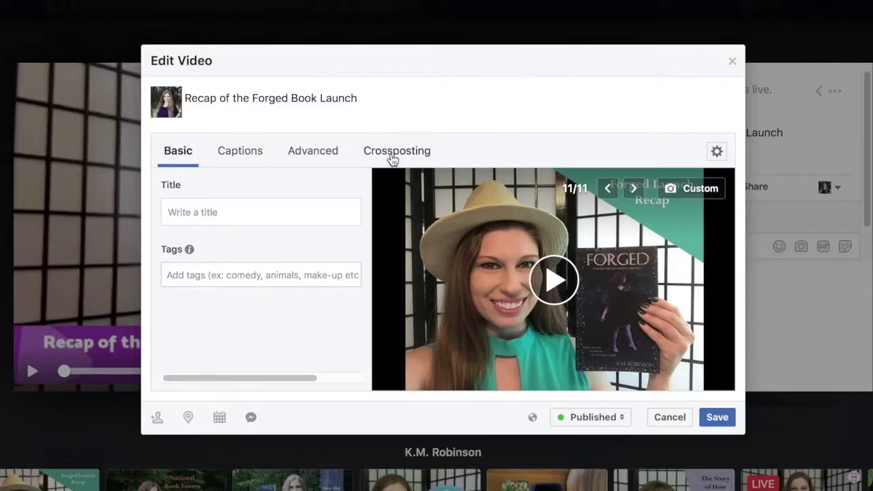
pyautogui.click(721, 153)
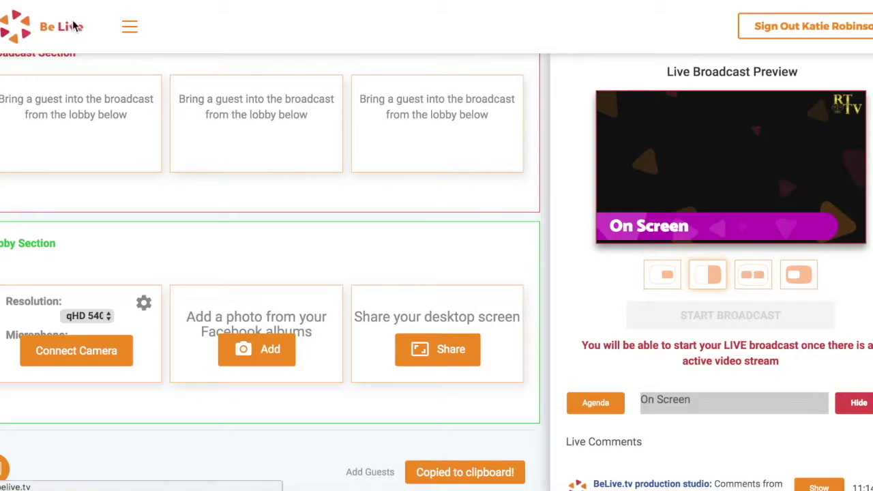
# - Switch to BeLive, open the My Profile page and start a new broadcast to bring up the broadcasting mode choices
pyautogui.click(131, 28)
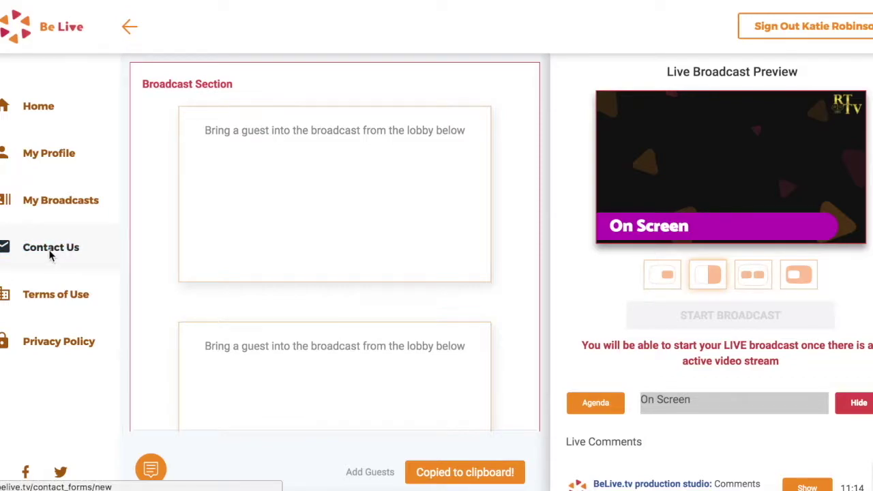
pyautogui.click(79, 156)
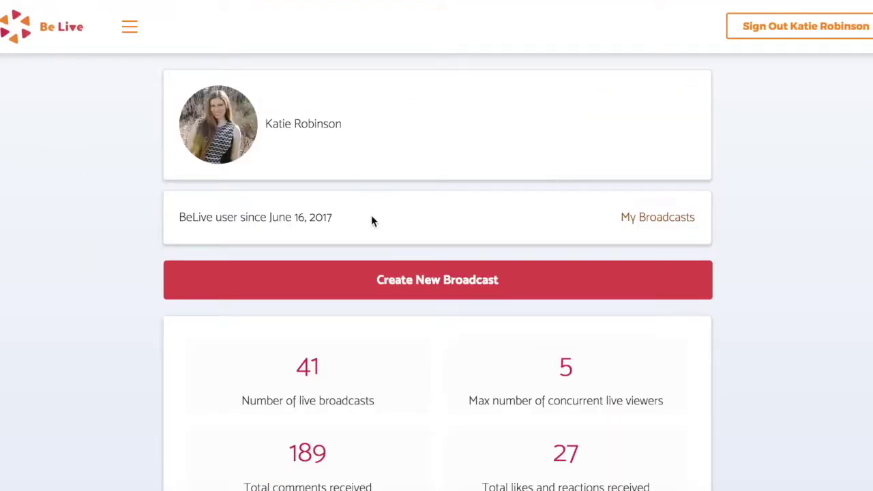
pyautogui.click(643, 281)
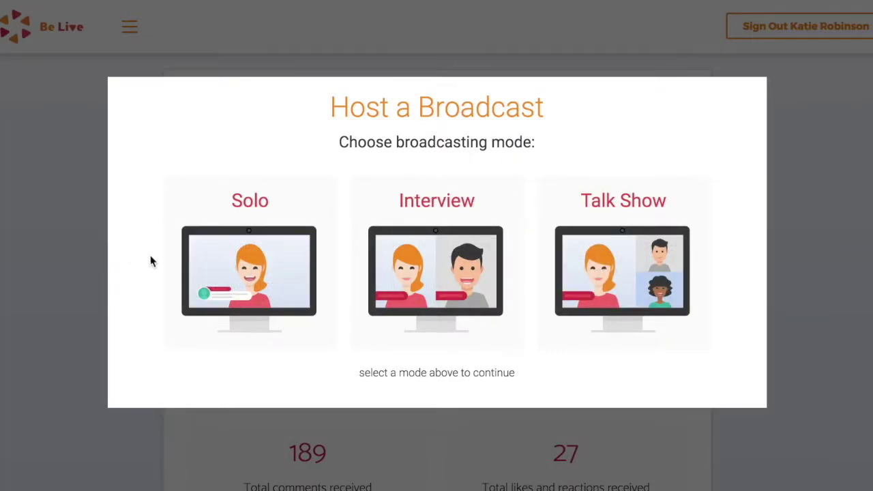